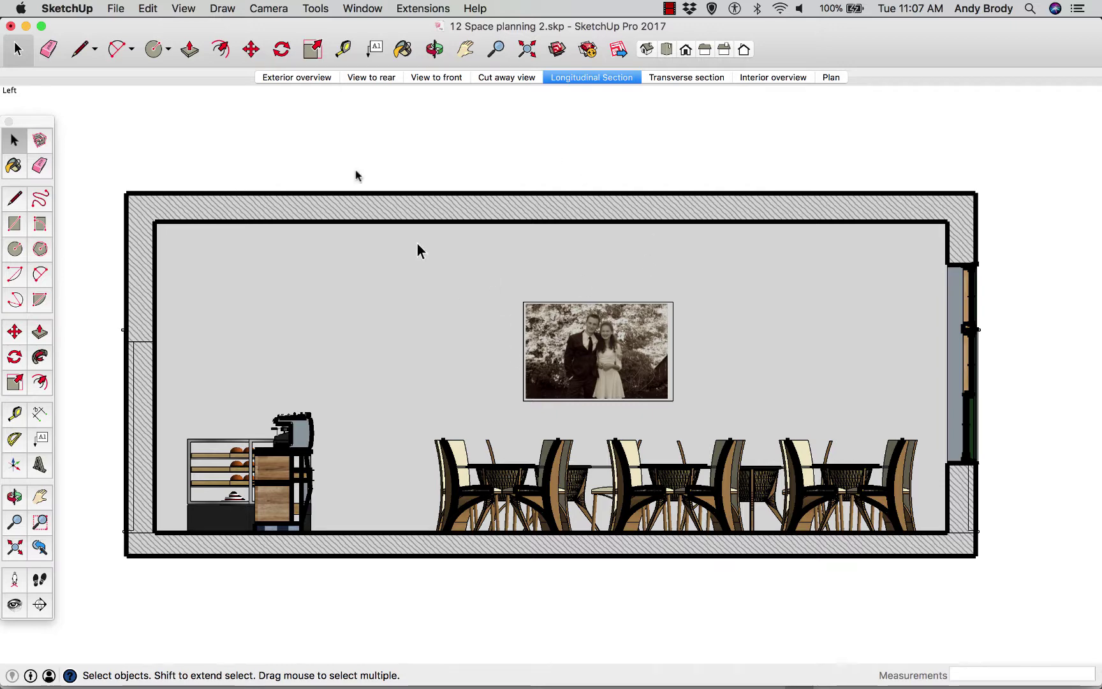
# - Preview the Transverse section, Plan and View to rear scenes, then return to Longitudinal Section
pyautogui.click(676, 78)
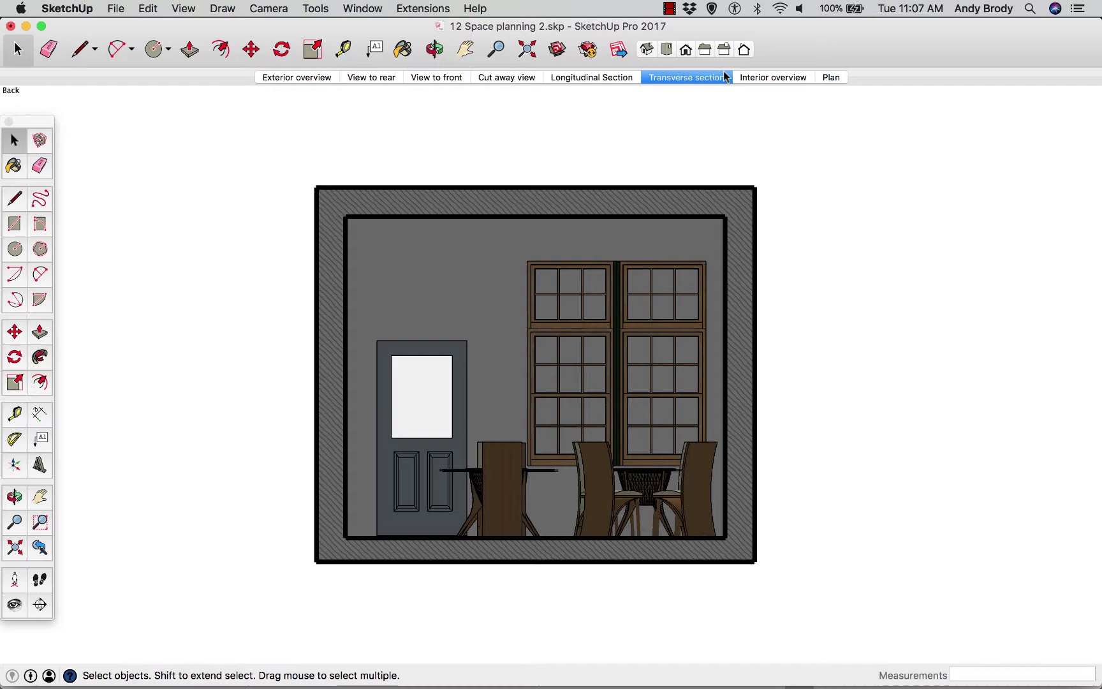
pyautogui.click(827, 78)
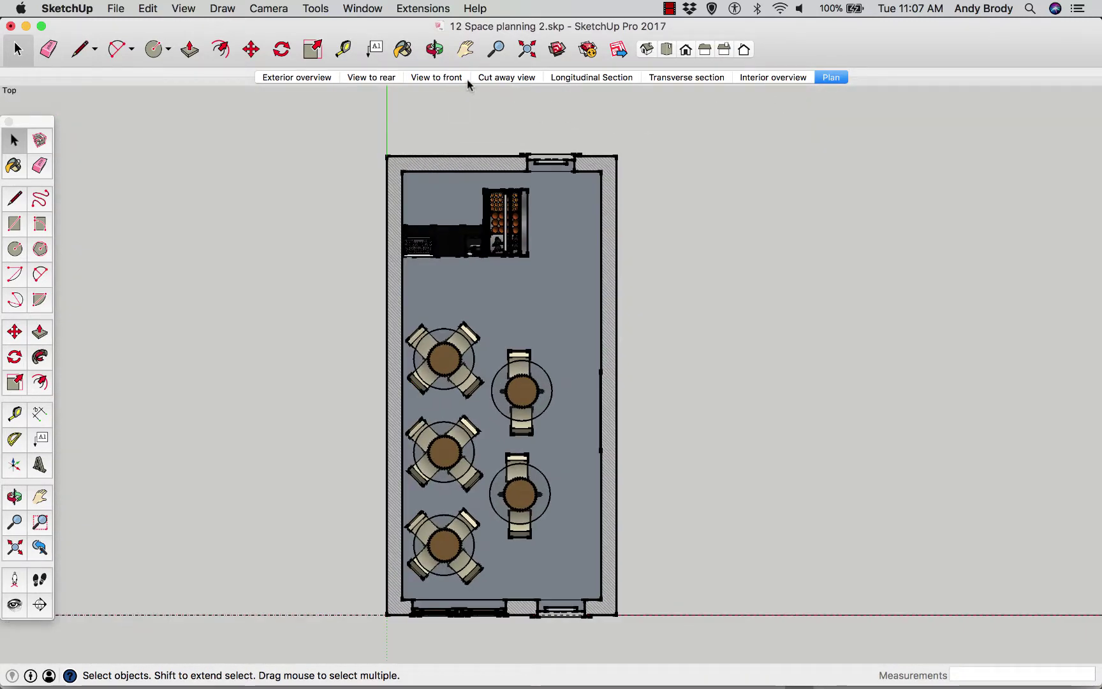
pyautogui.click(376, 77)
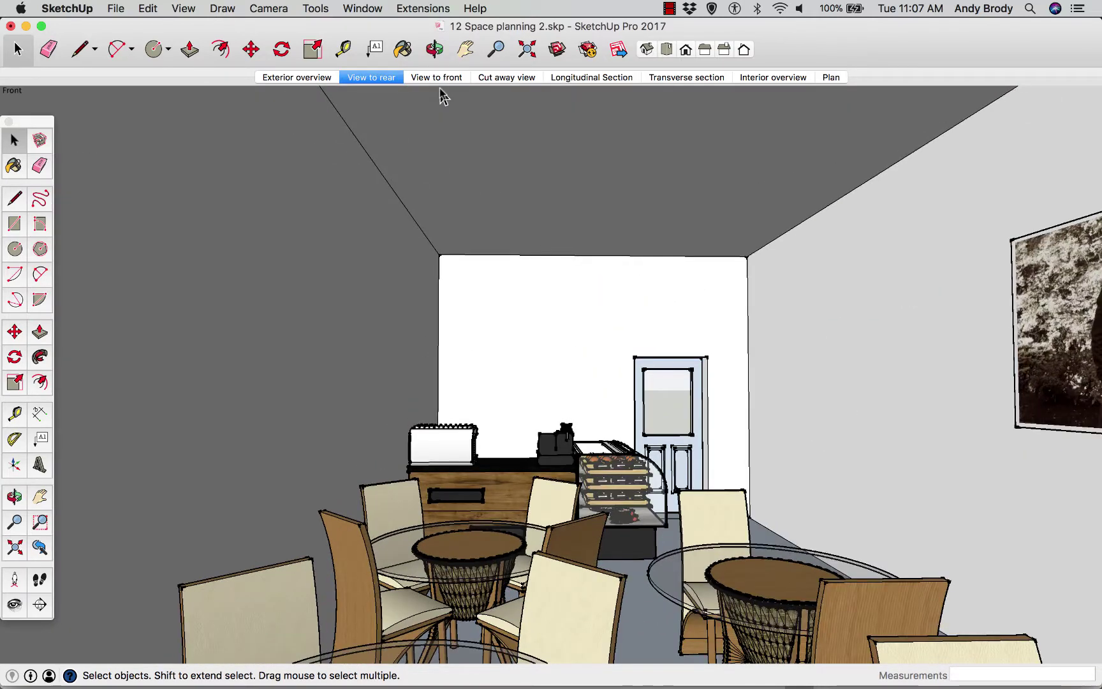
pyautogui.click(581, 78)
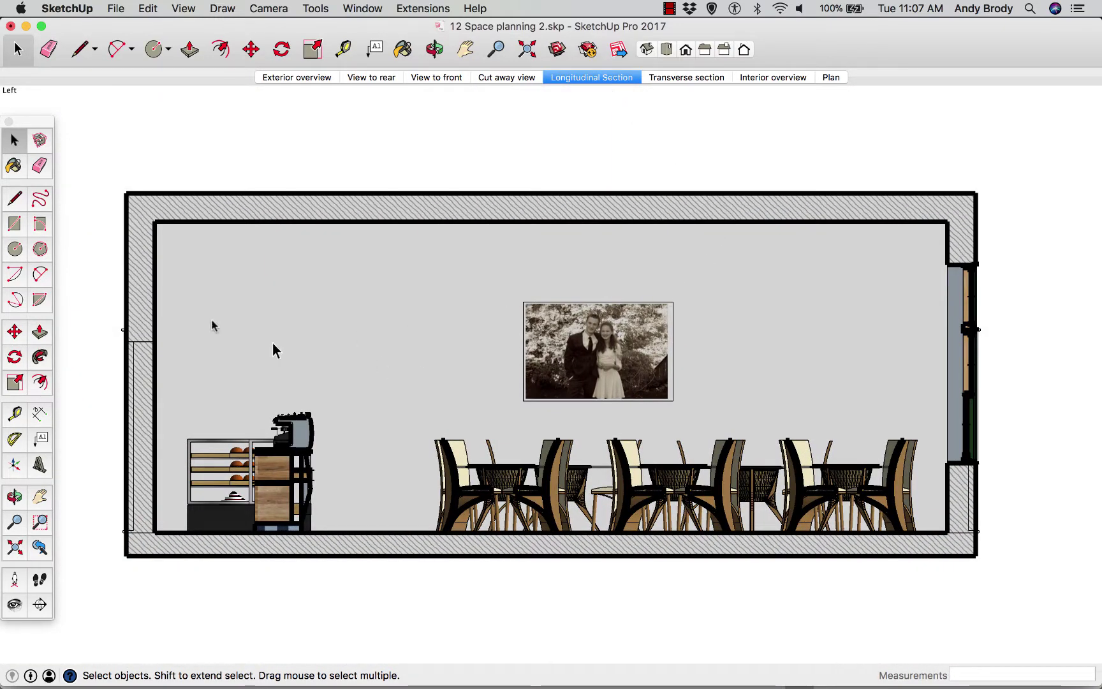
# - Check the Camera menu's options twice, leaving the view unchanged
pyautogui.click(269, 9)
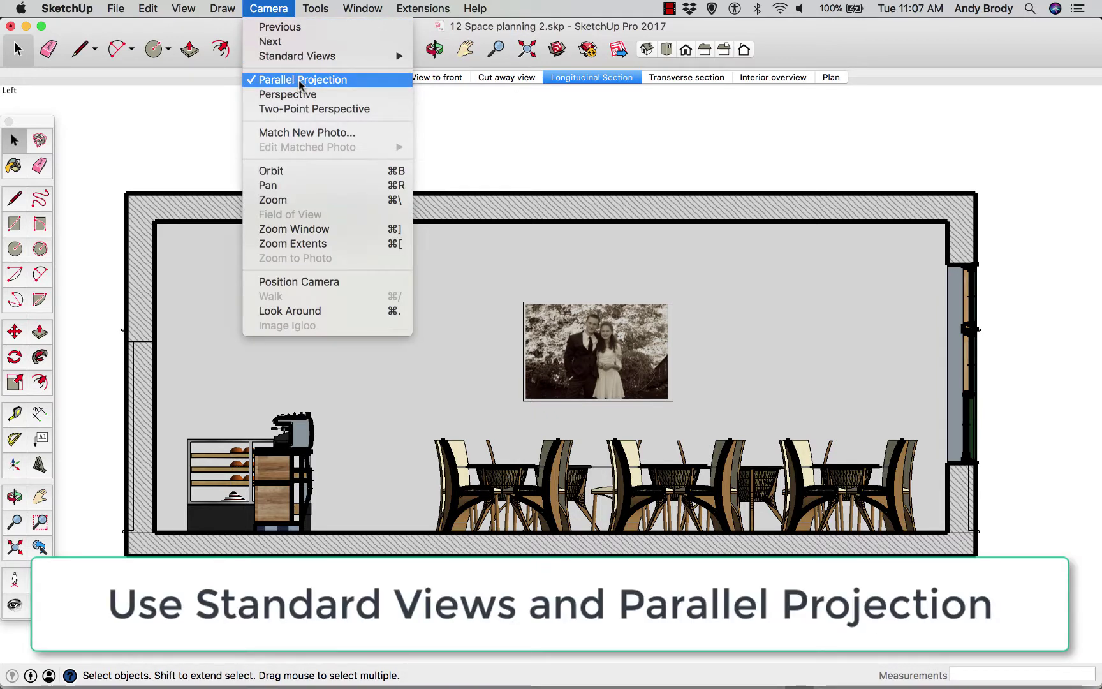
pyautogui.click(159, 112)
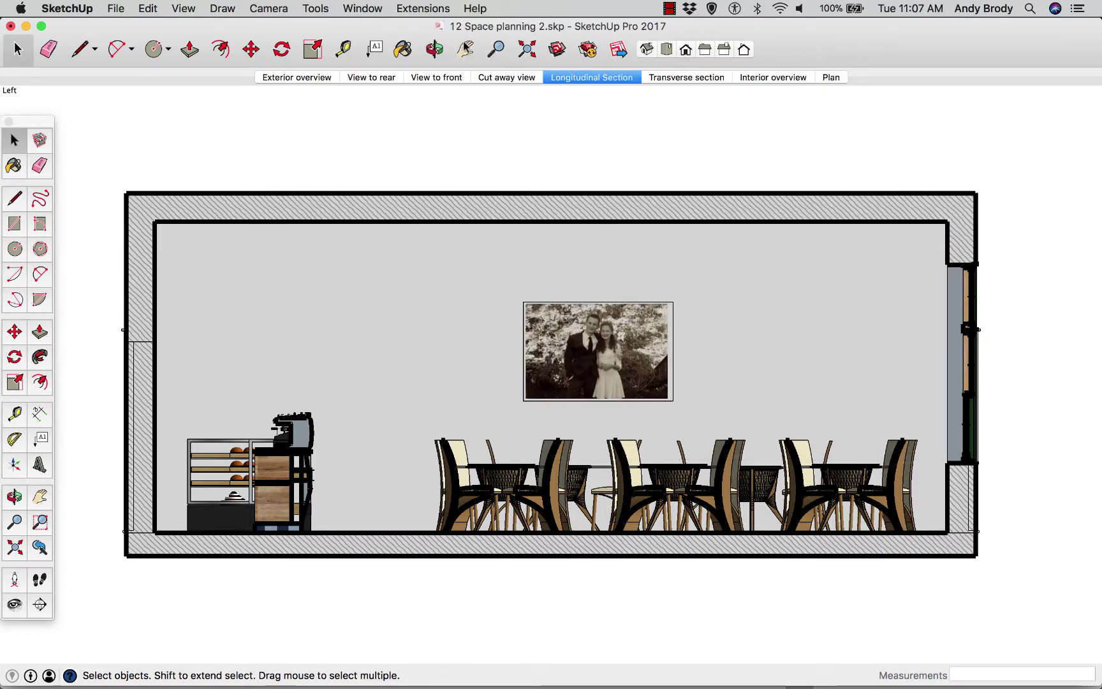
pyautogui.click(268, 8)
pyautogui.moveTo(297, 57)
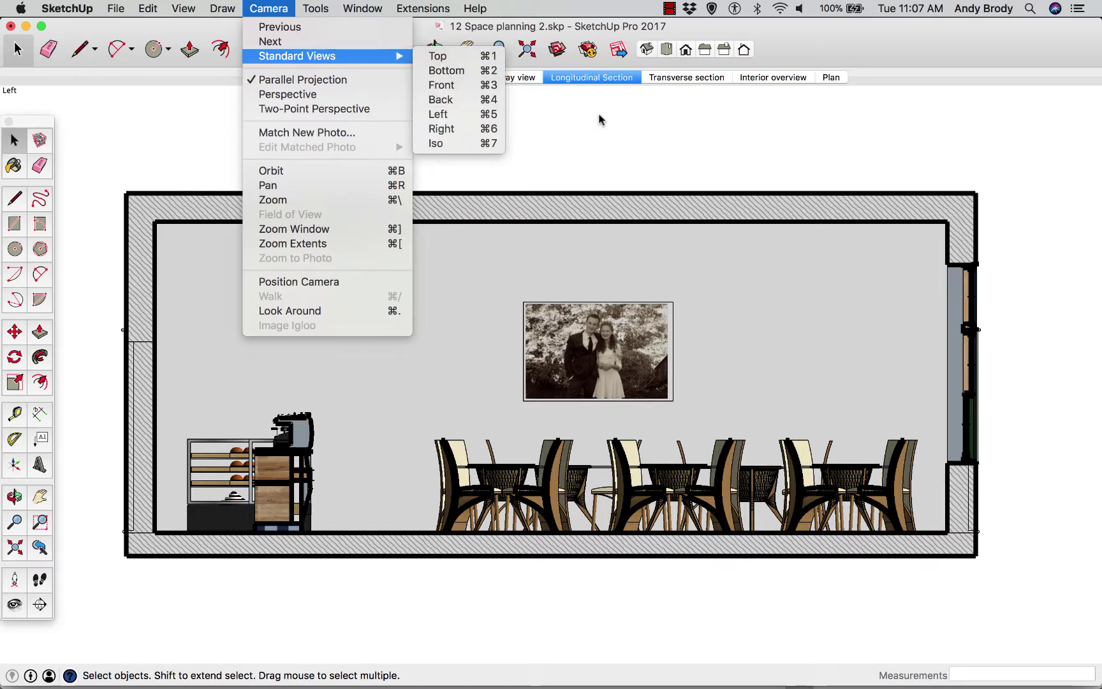
pyautogui.click(590, 133)
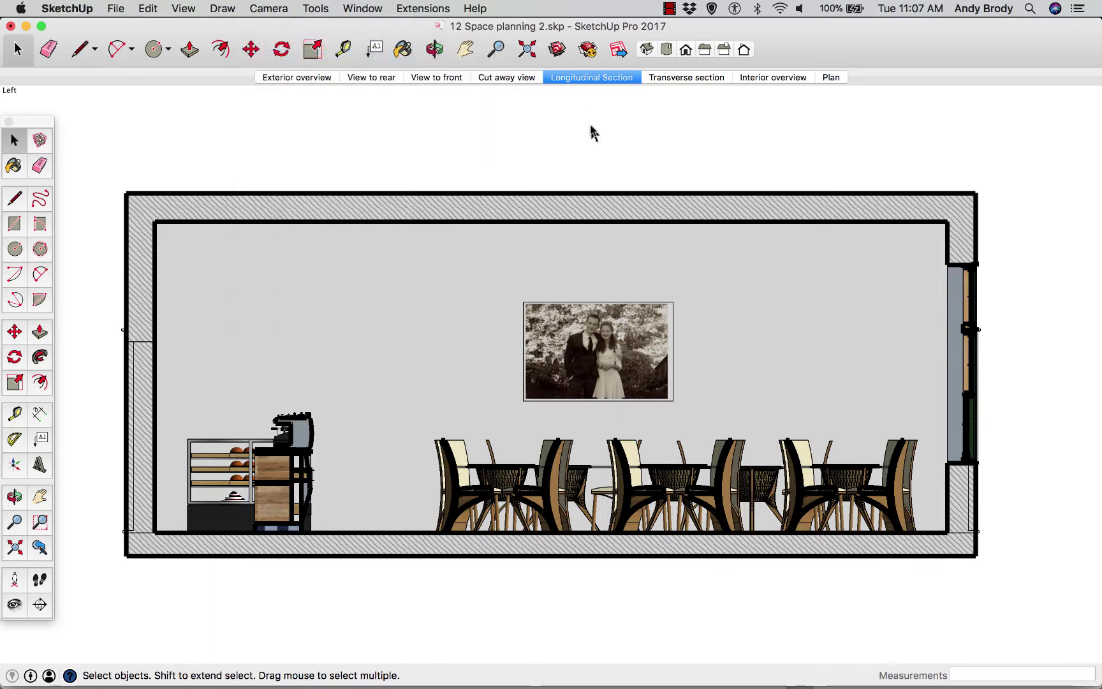
# - Start a new section plane locked horizontal against the café's left wall
pyautogui.click(41, 606)
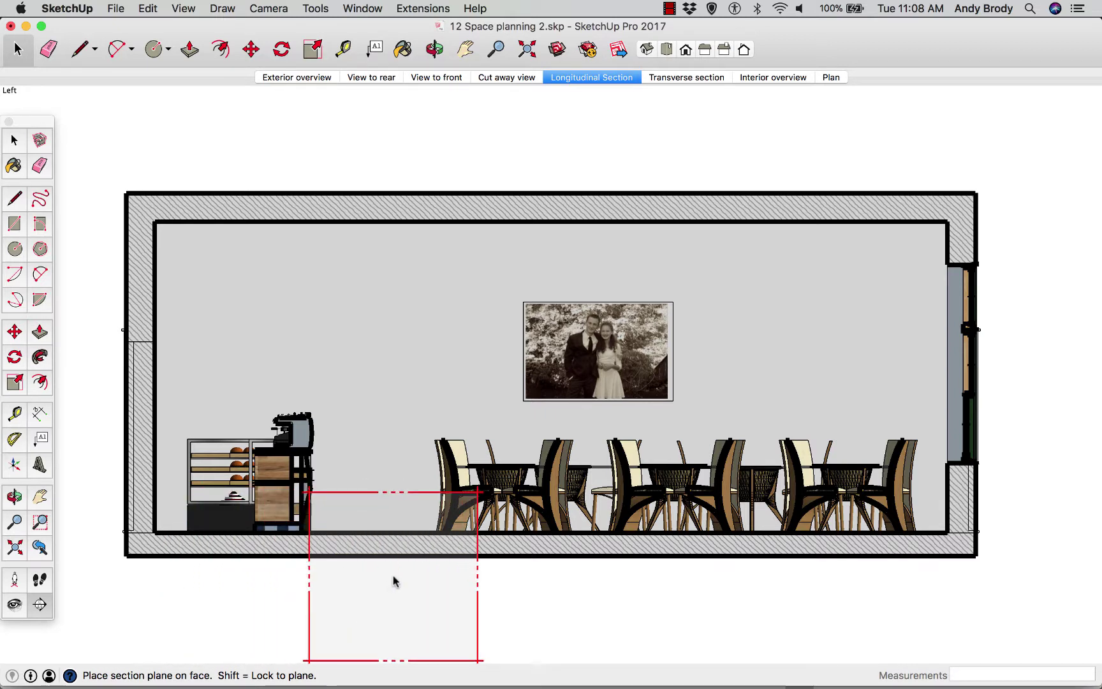
pyautogui.press('shift')
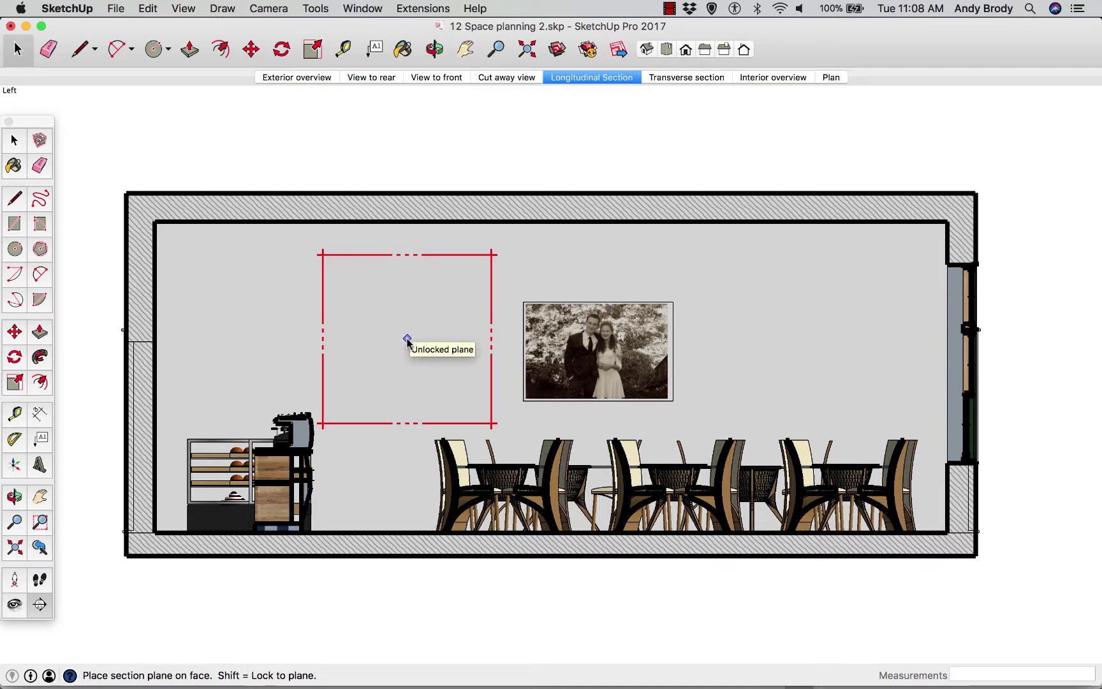
pyautogui.press('Up')
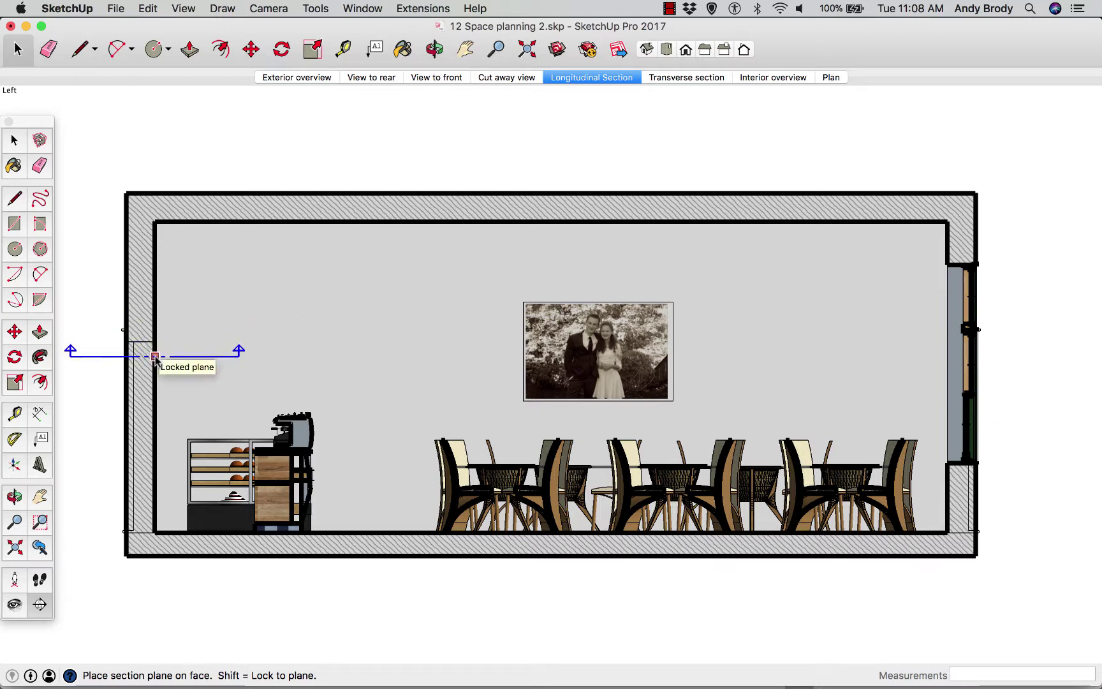
pyautogui.click(283, 334)
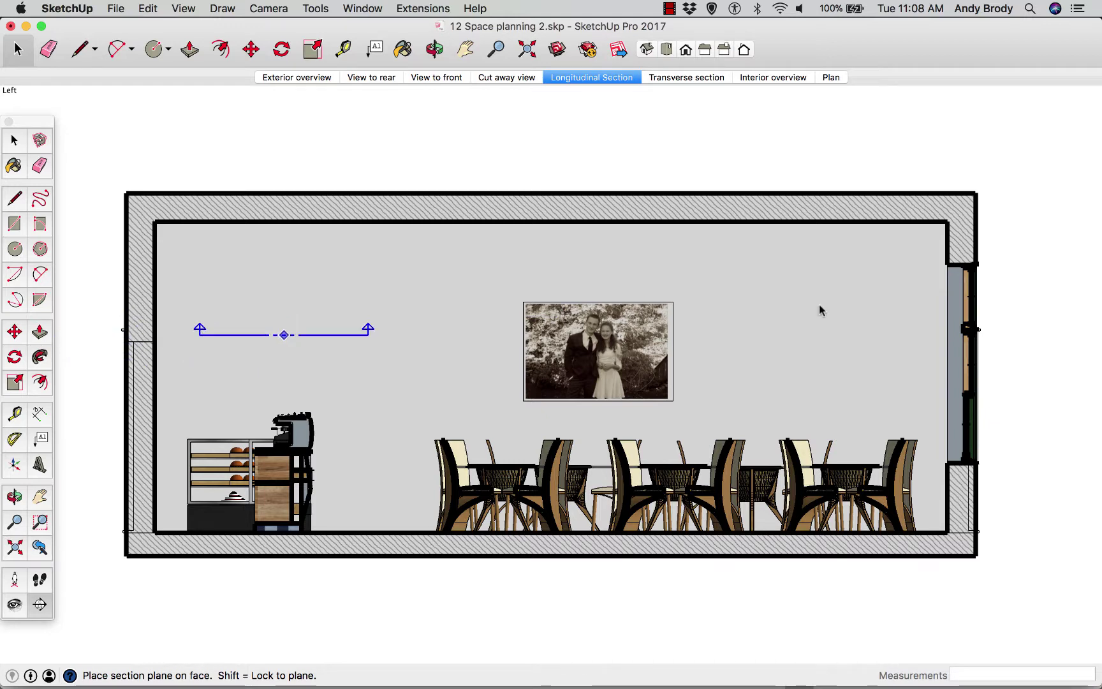
# - Place the horizontal section cut and orbit to inspect the cut walls from above
pyautogui.click(156, 353)
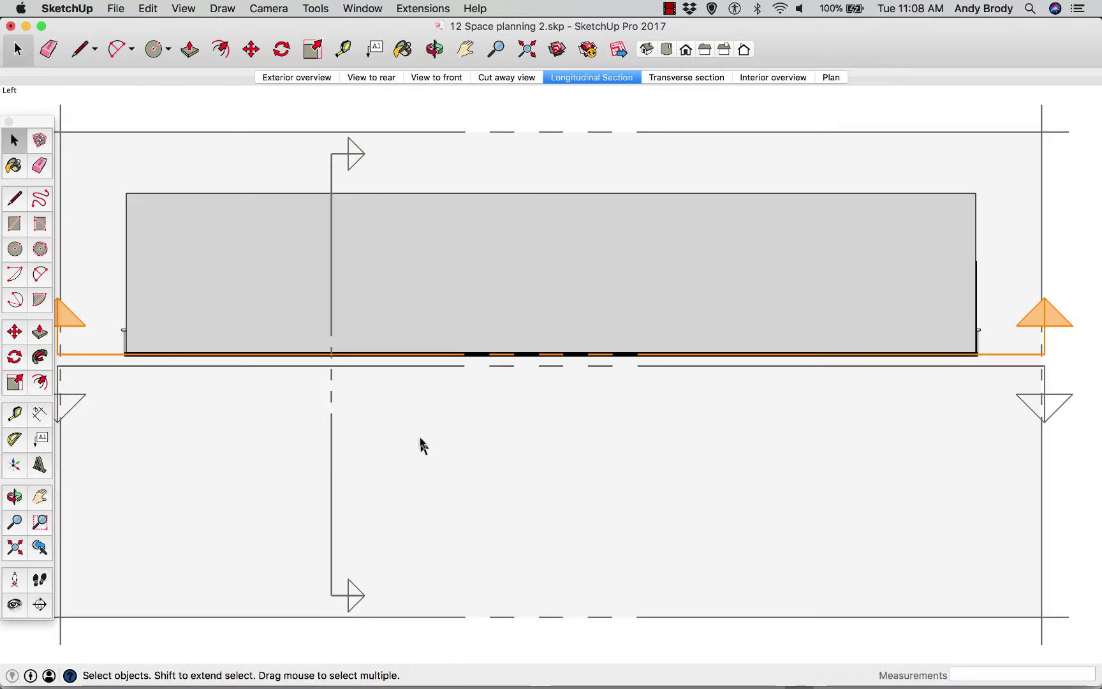
pyautogui.moveTo(421, 445); pyautogui.dragTo(297, 227, button='middle')
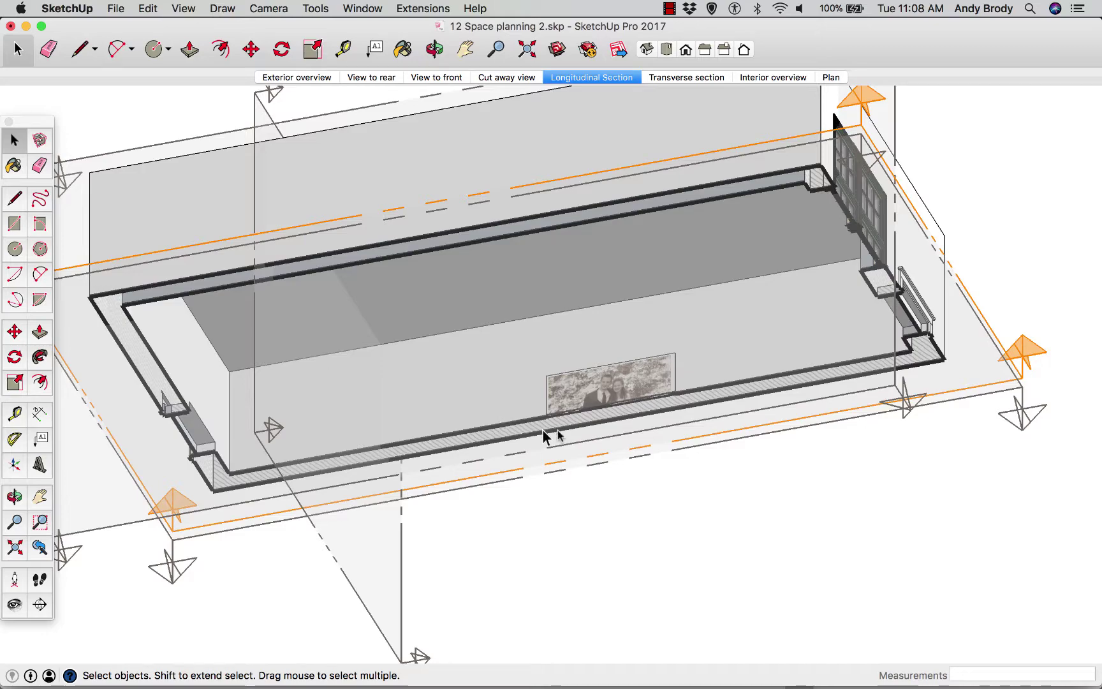
pyautogui.moveTo(491, 406); pyautogui.dragTo(504, 368, button='middle')
pyautogui.moveTo(504, 368); pyautogui.dragTo(483, 304)
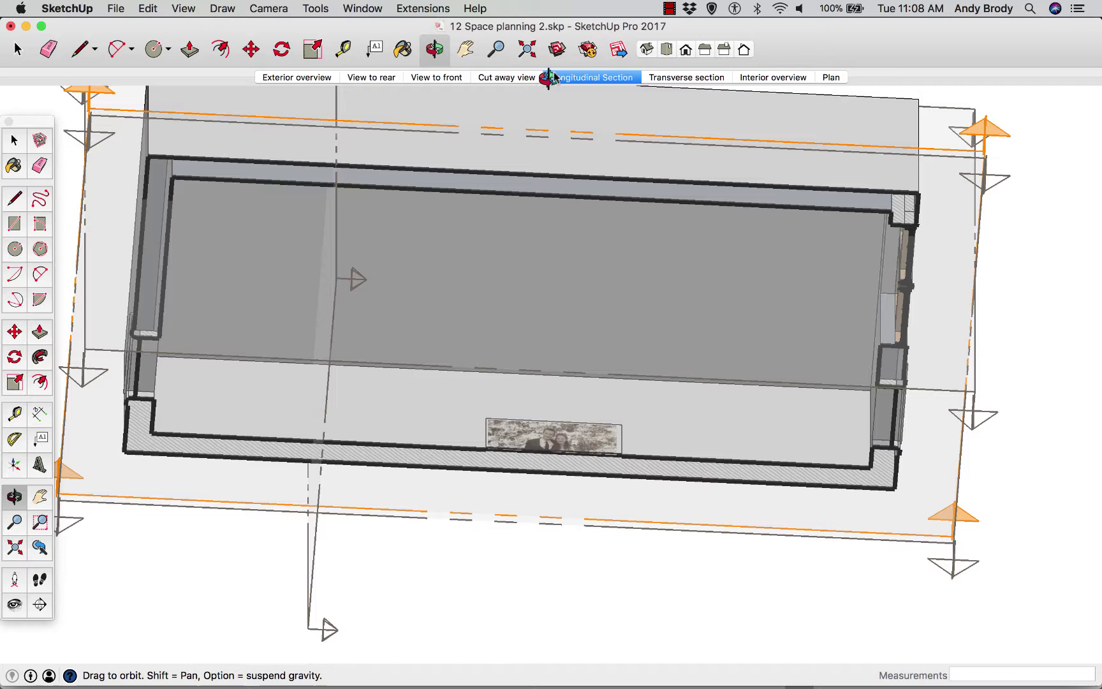
pyautogui.press('space')
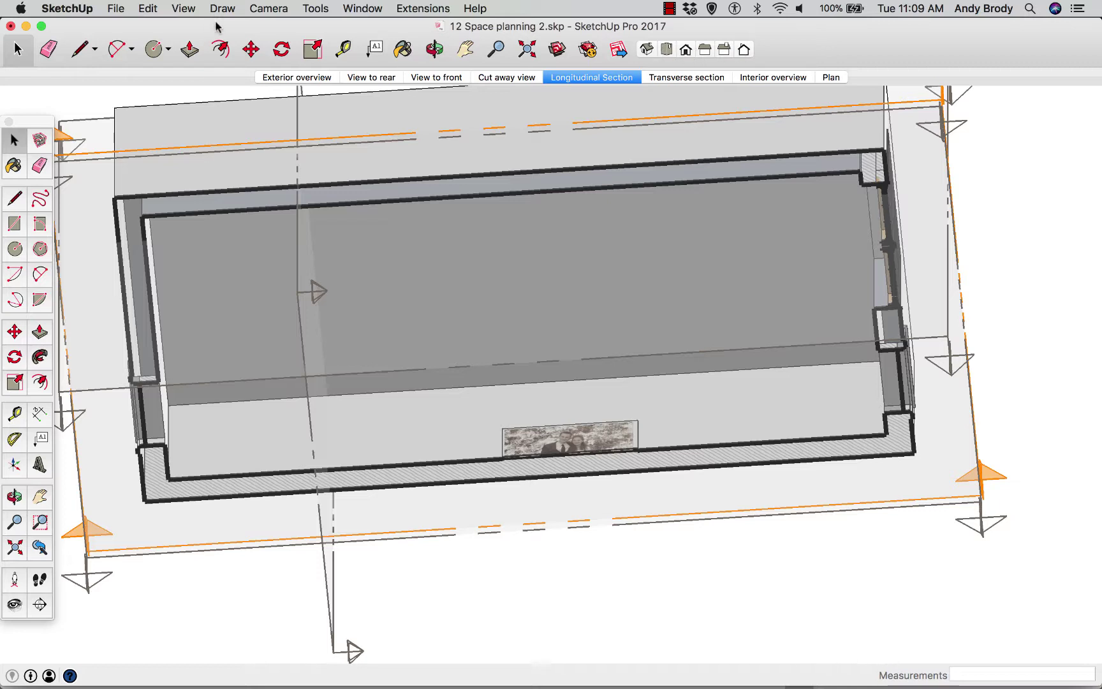
# - Switch the camera to the Bottom standard view
pyautogui.click(269, 9)
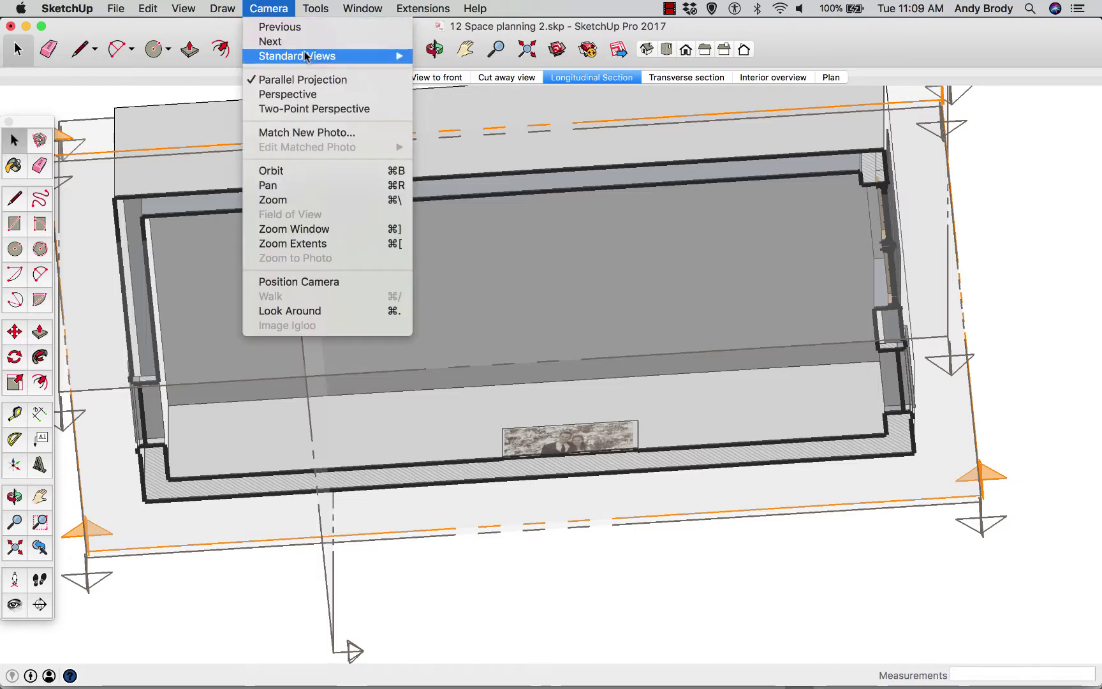
pyautogui.moveTo(348, 56)
pyautogui.click(440, 71)
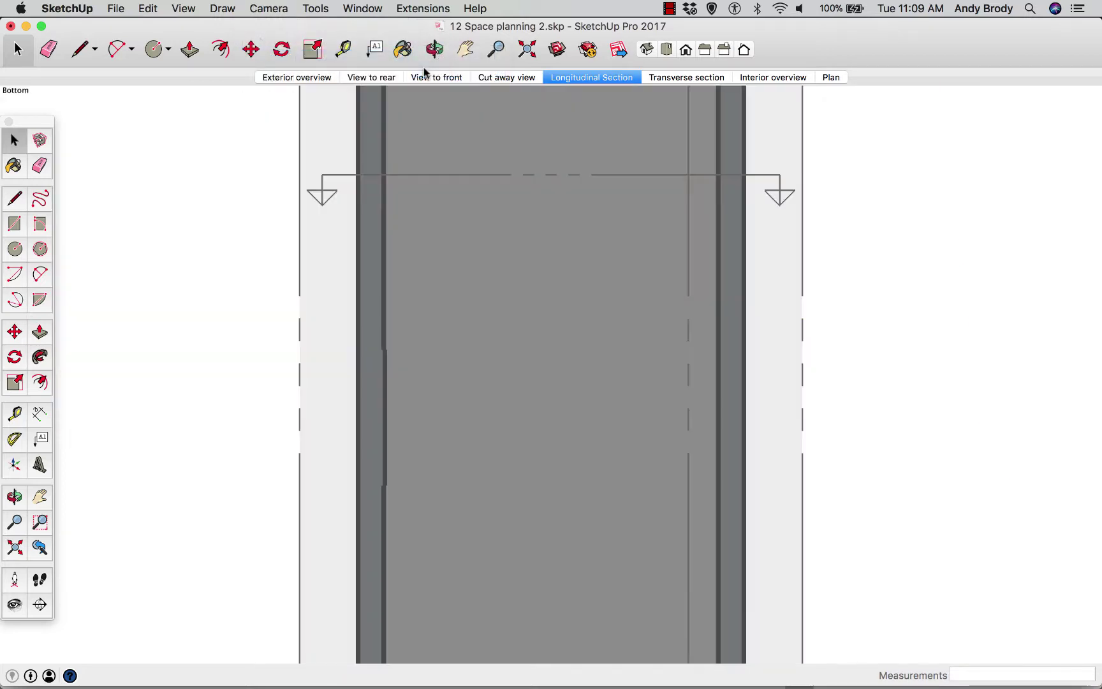
pyautogui.scroll(-5, 490, 285)
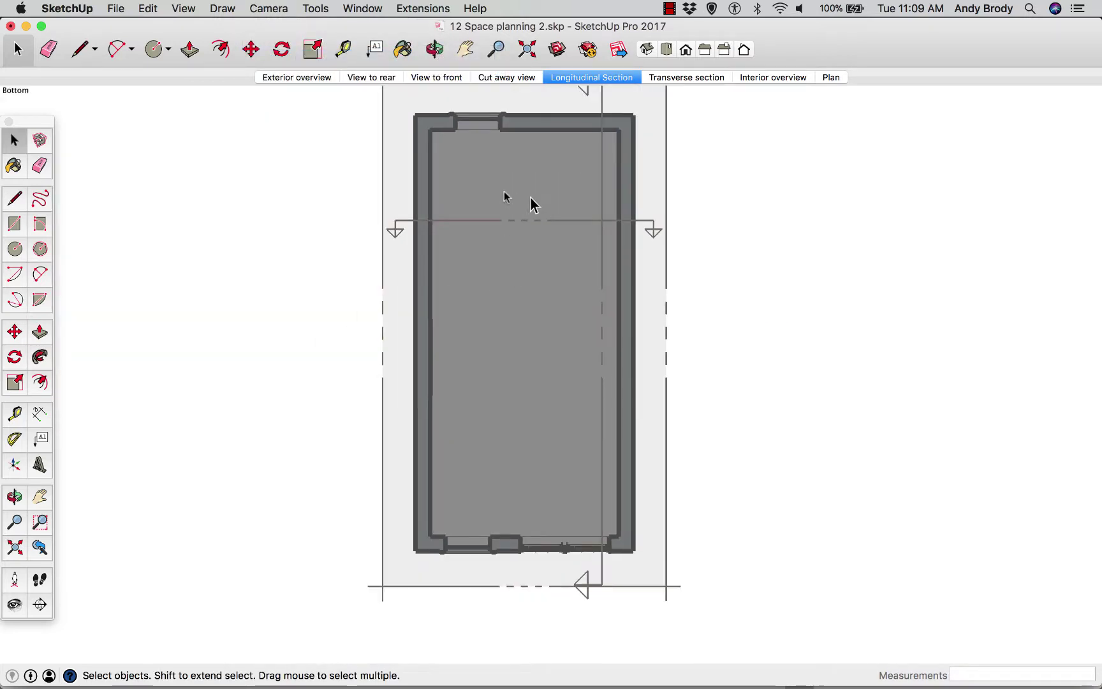
pyautogui.scroll(1, 549, 262)
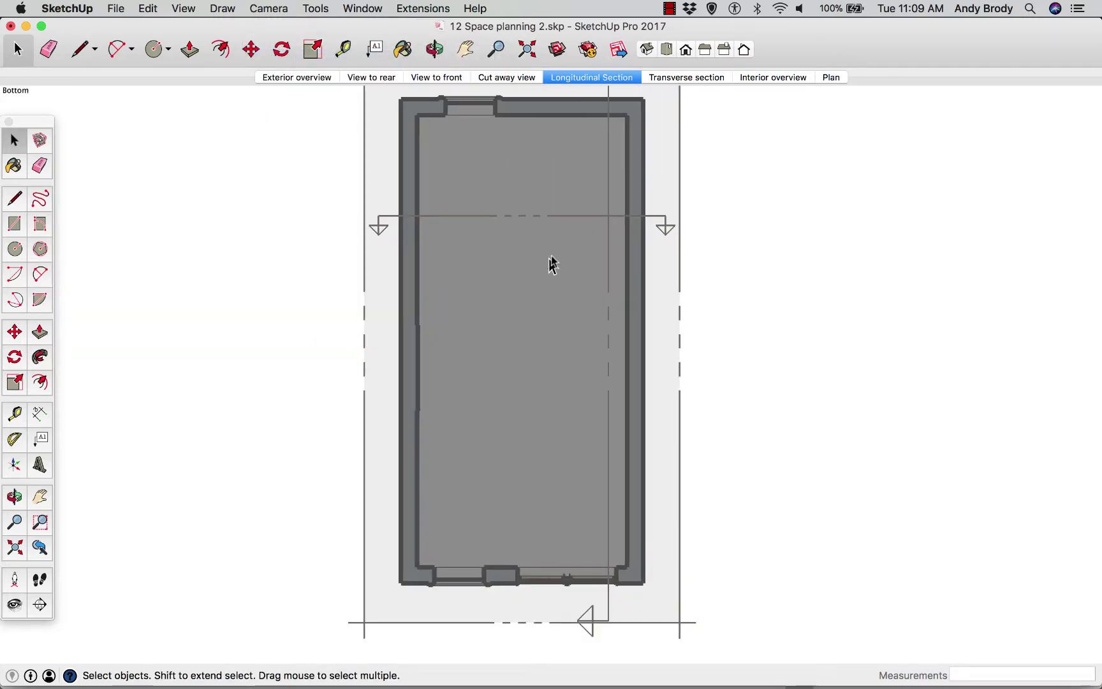
# - Apply the Orthographic views style and pan the ceiling plan lower in the view
pyautogui.click(421, 9)
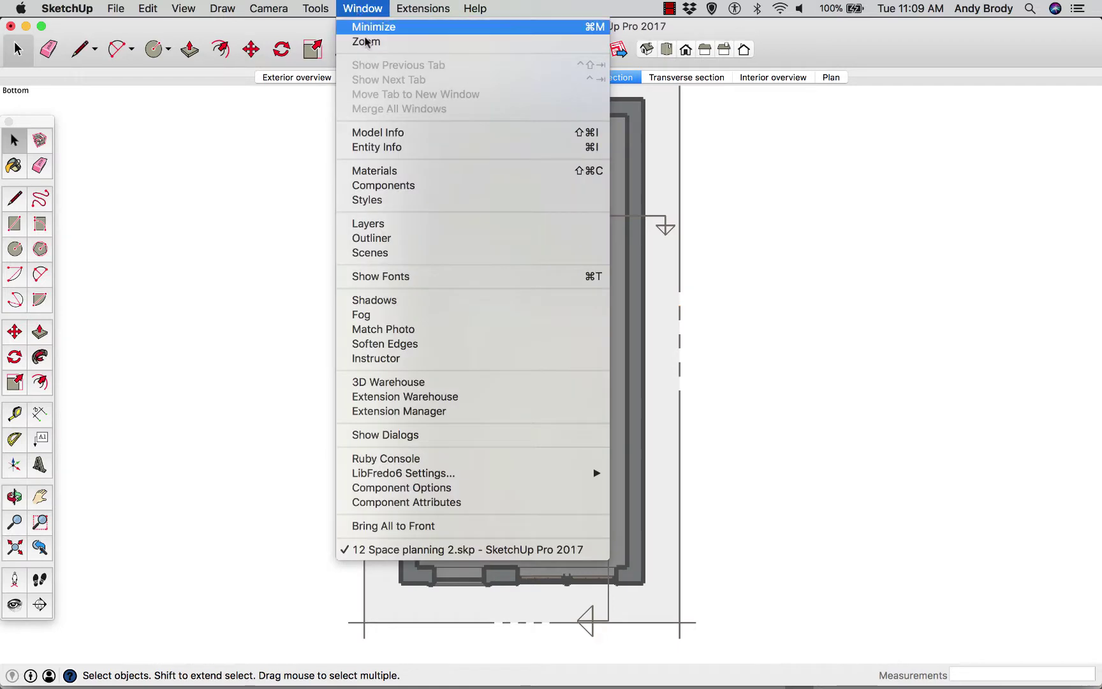
pyautogui.click(376, 201)
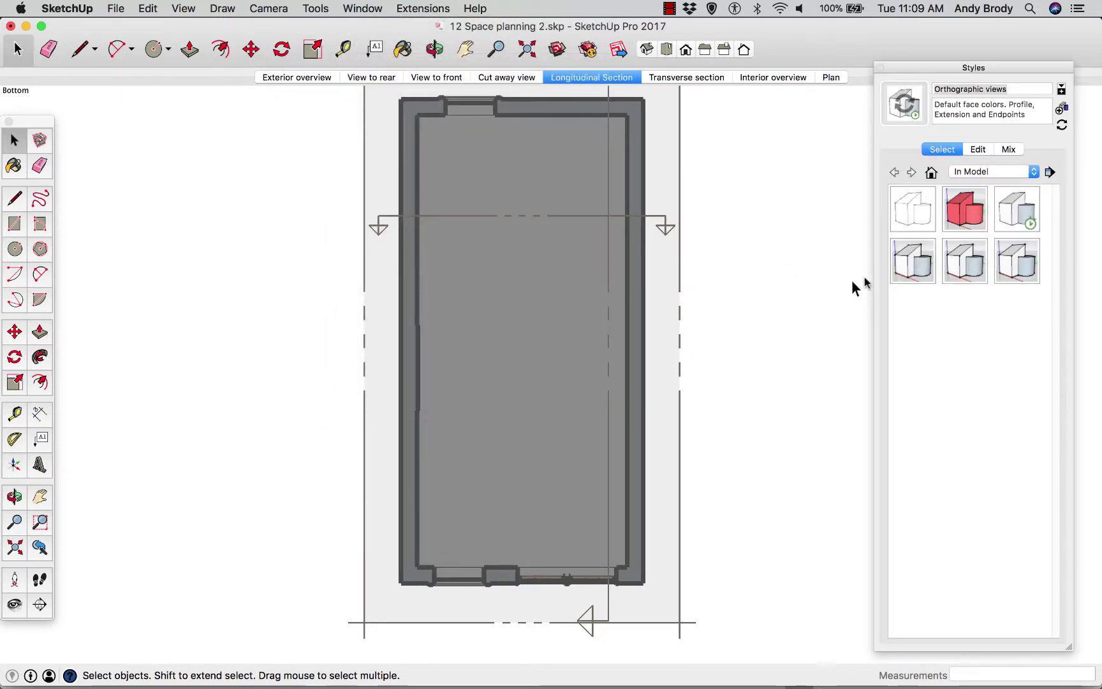
pyautogui.click(916, 222)
pyautogui.click(1017, 209)
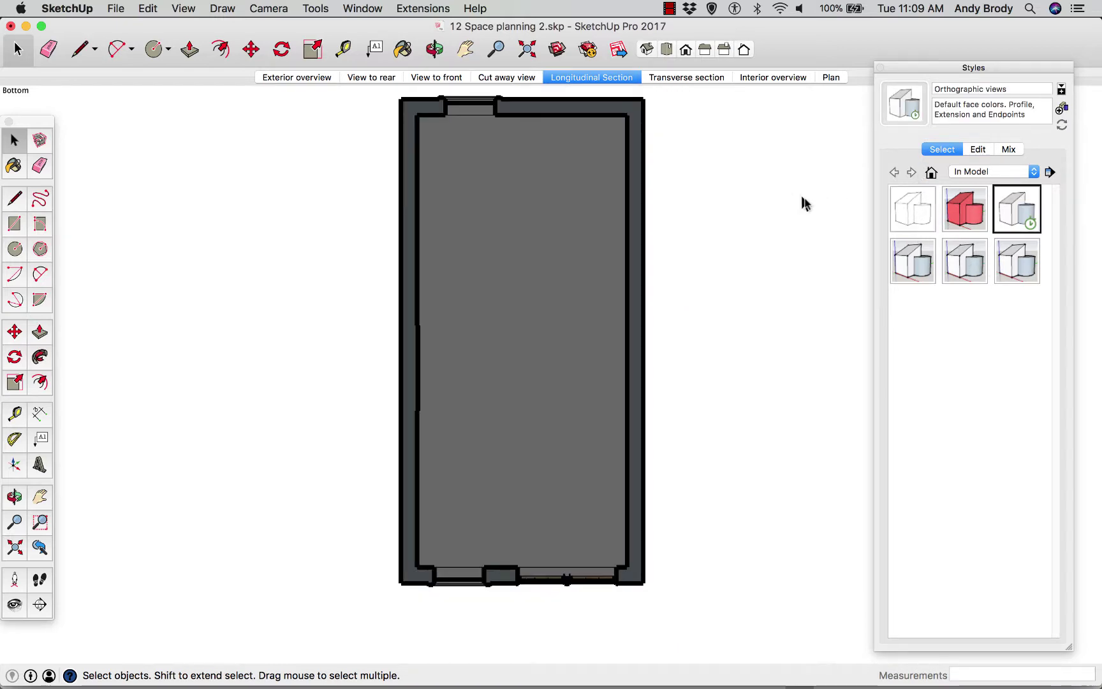
pyautogui.click(465, 50)
pyautogui.moveTo(725, 231); pyautogui.dragTo(716, 258)
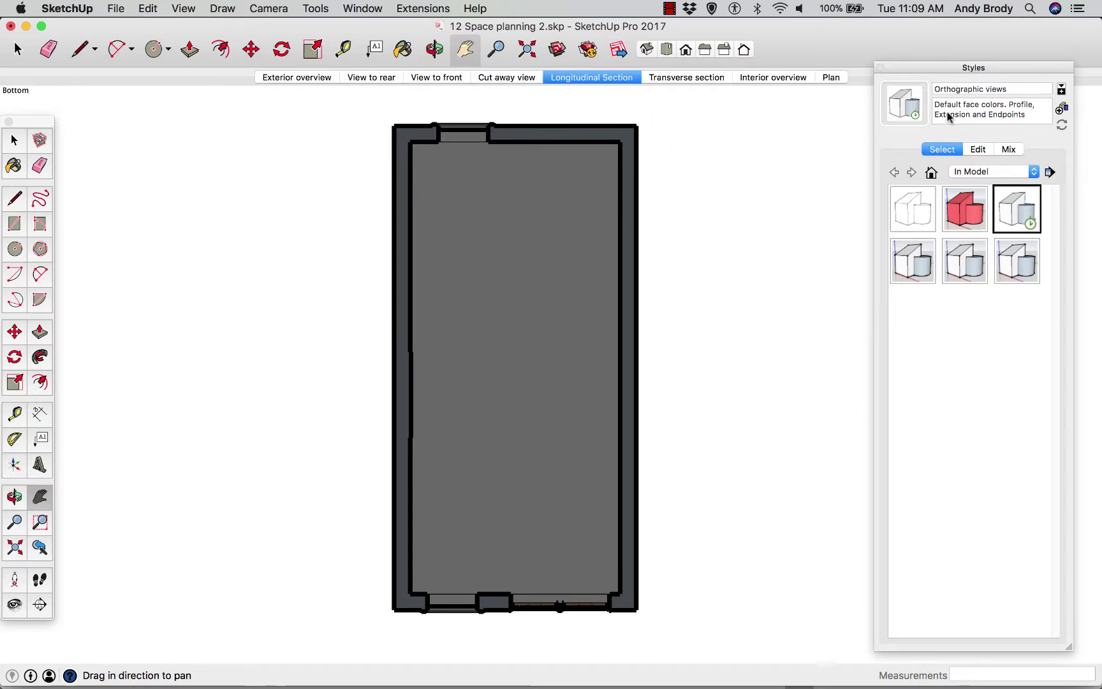
# - Close the Styles panel and name the new scene 'RCP' in the Scenes panel
pyautogui.click(879, 68)
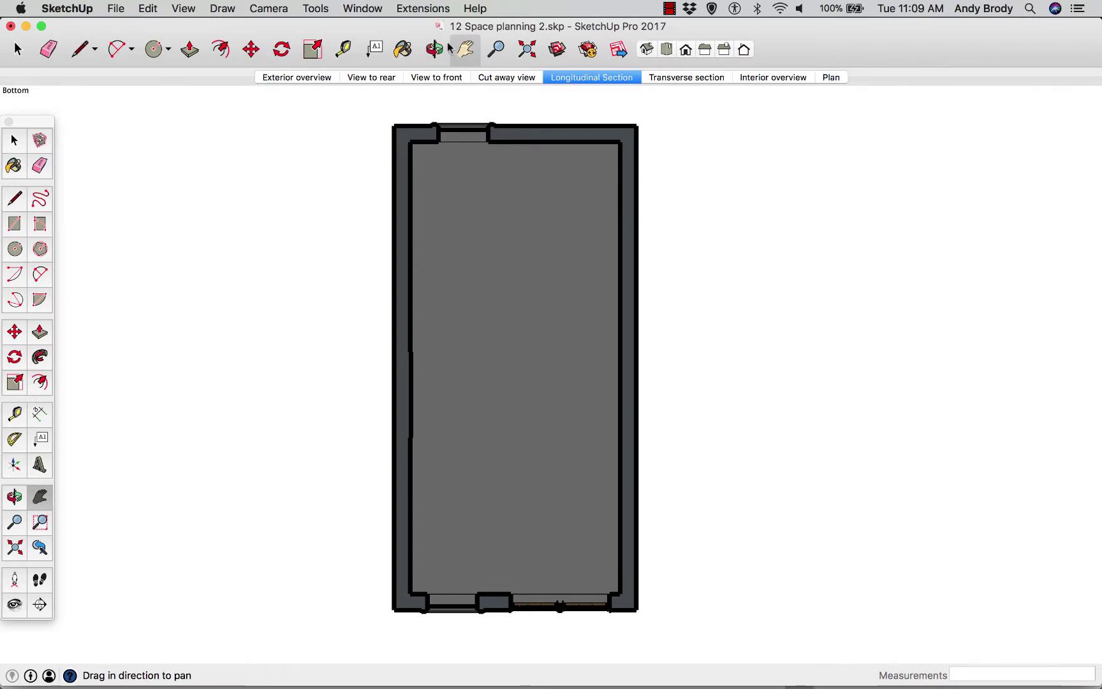
pyautogui.click(433, 9)
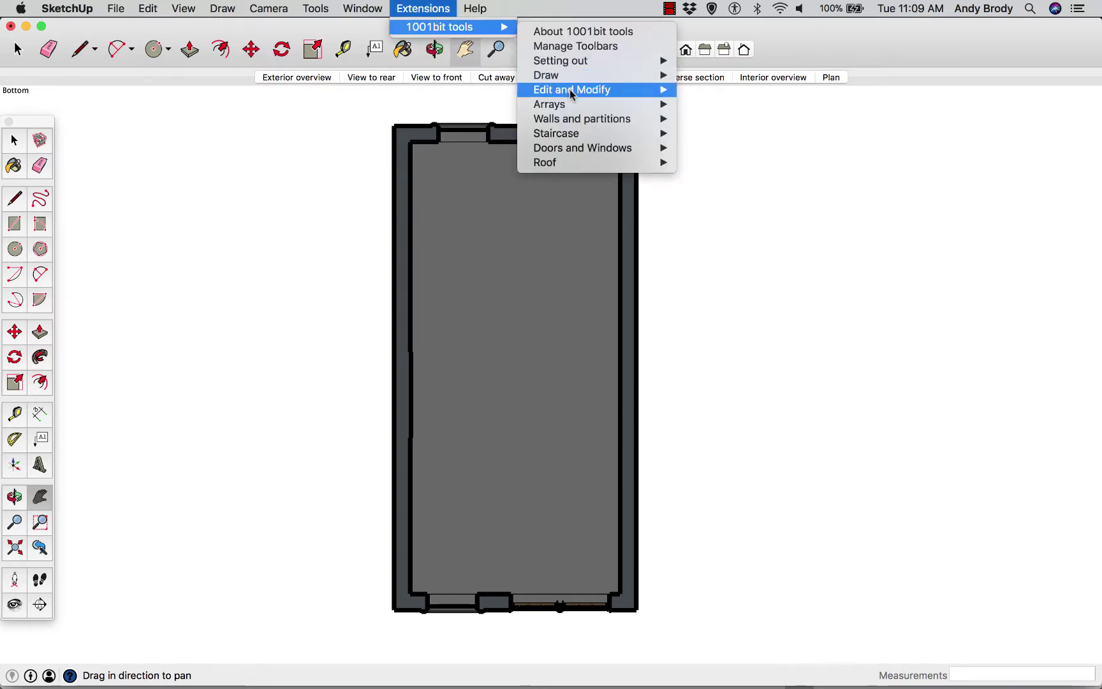
pyautogui.moveTo(579, 112)
pyautogui.moveTo(588, 90)
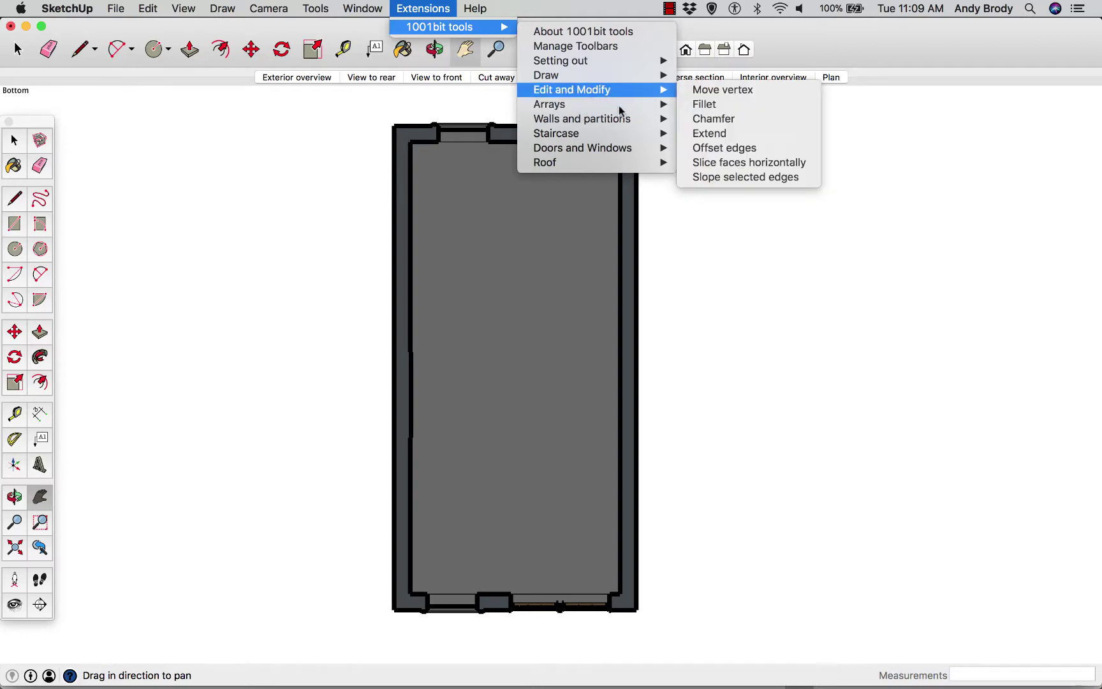
pyautogui.moveTo(619, 110)
pyautogui.moveTo(362, 9)
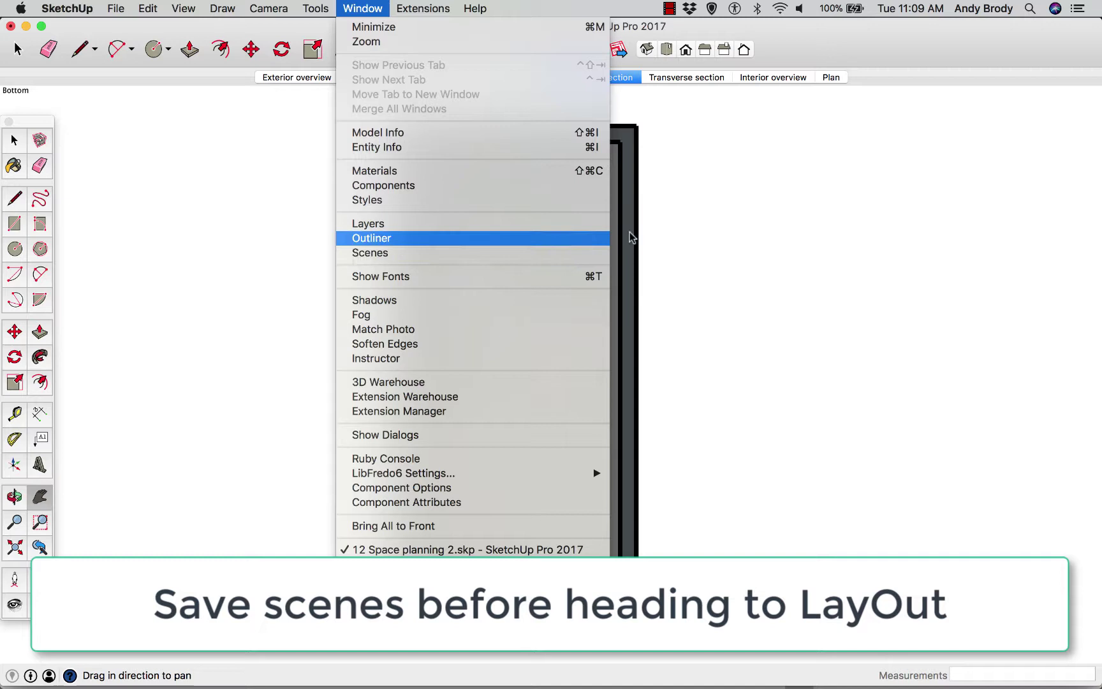
pyautogui.click(413, 253)
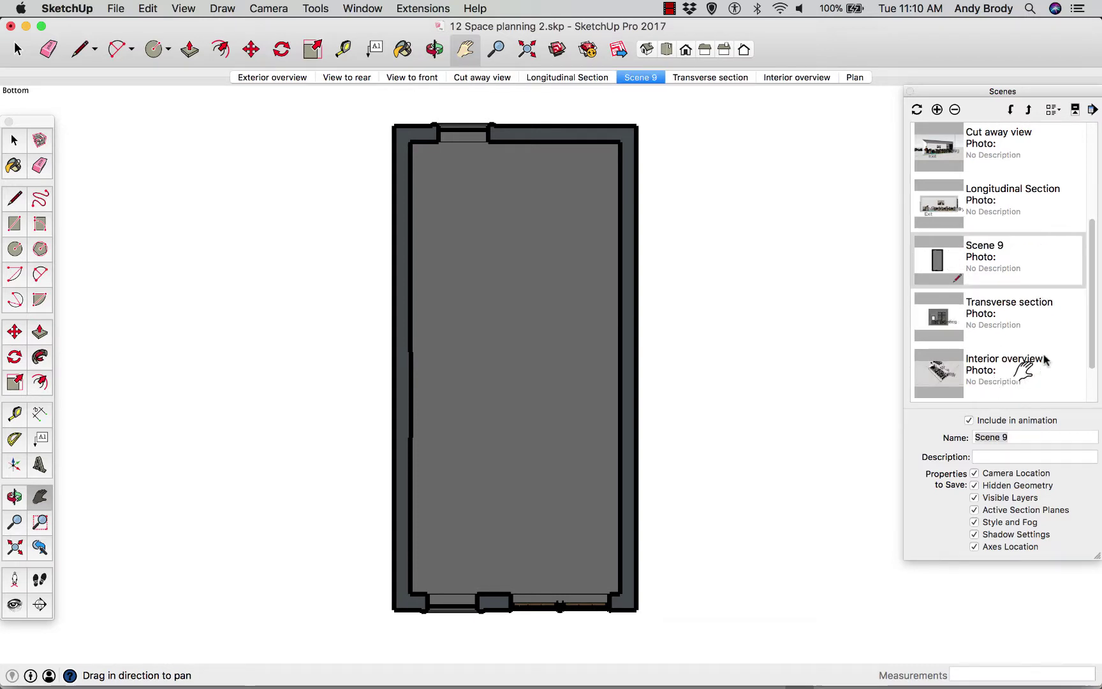
pyautogui.click(1020, 439)
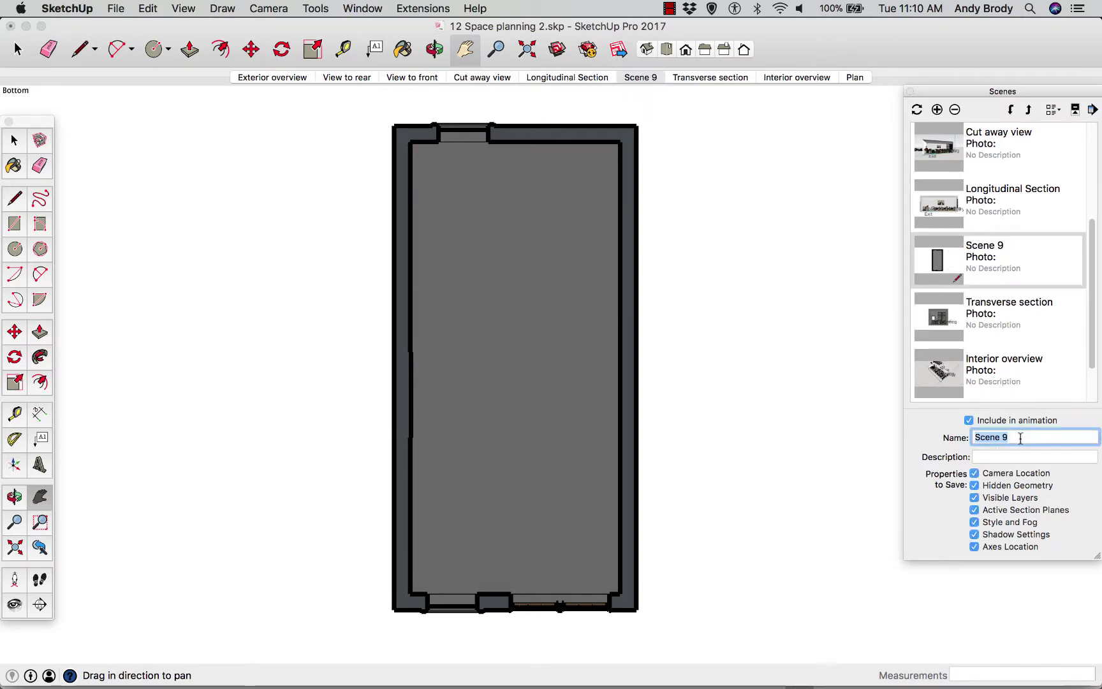
pyautogui.write('RCP')
pyautogui.press('Return')
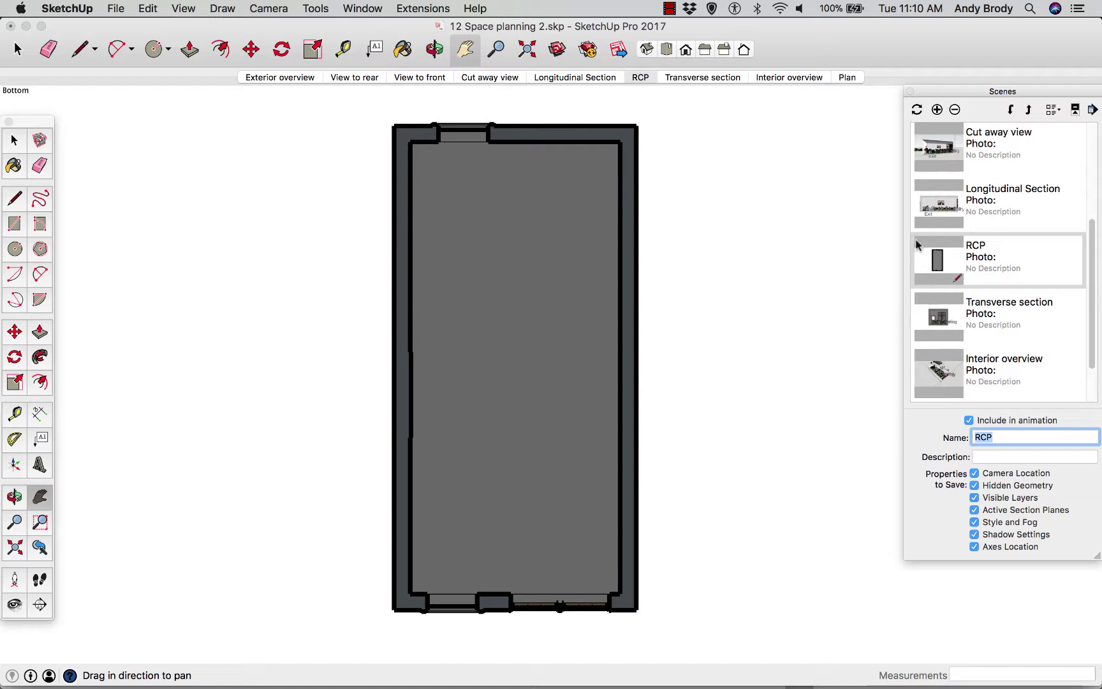
# - Update the RCP scene with all properties and save the model
pyautogui.click(916, 110)
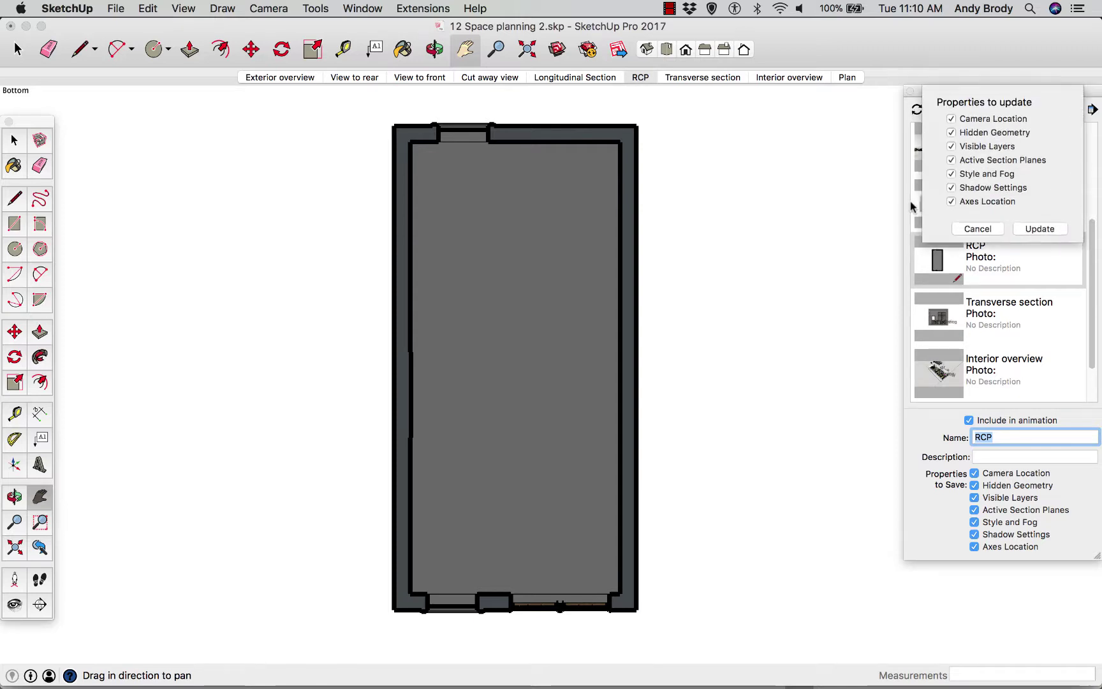
pyautogui.click(1024, 233)
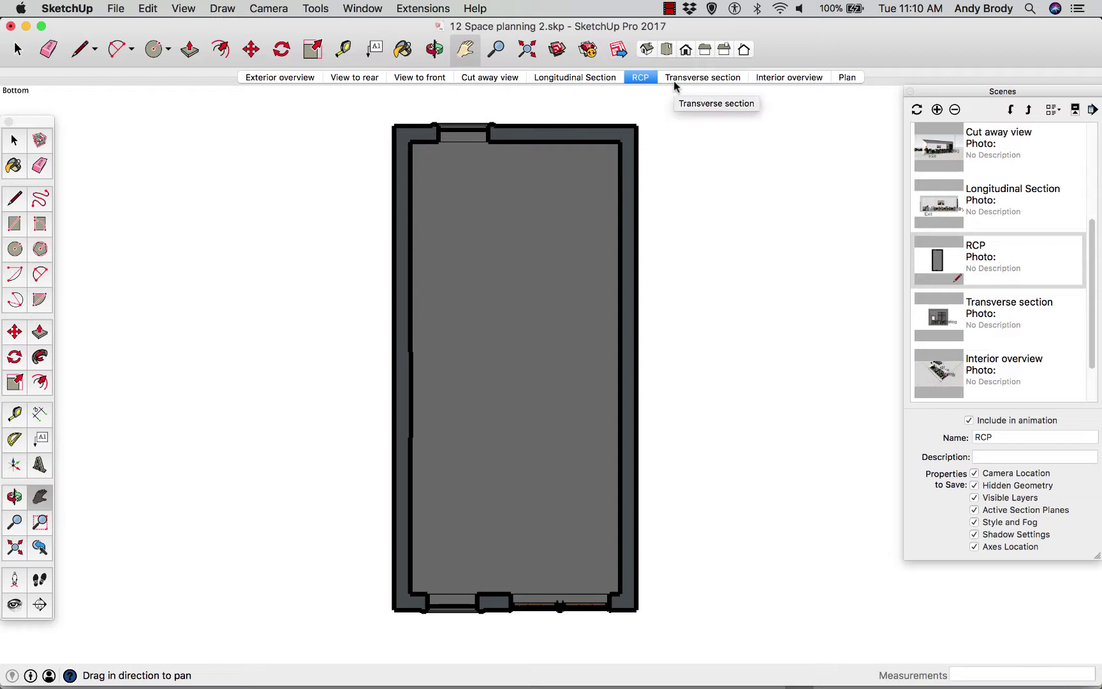
pyautogui.press('super+s')
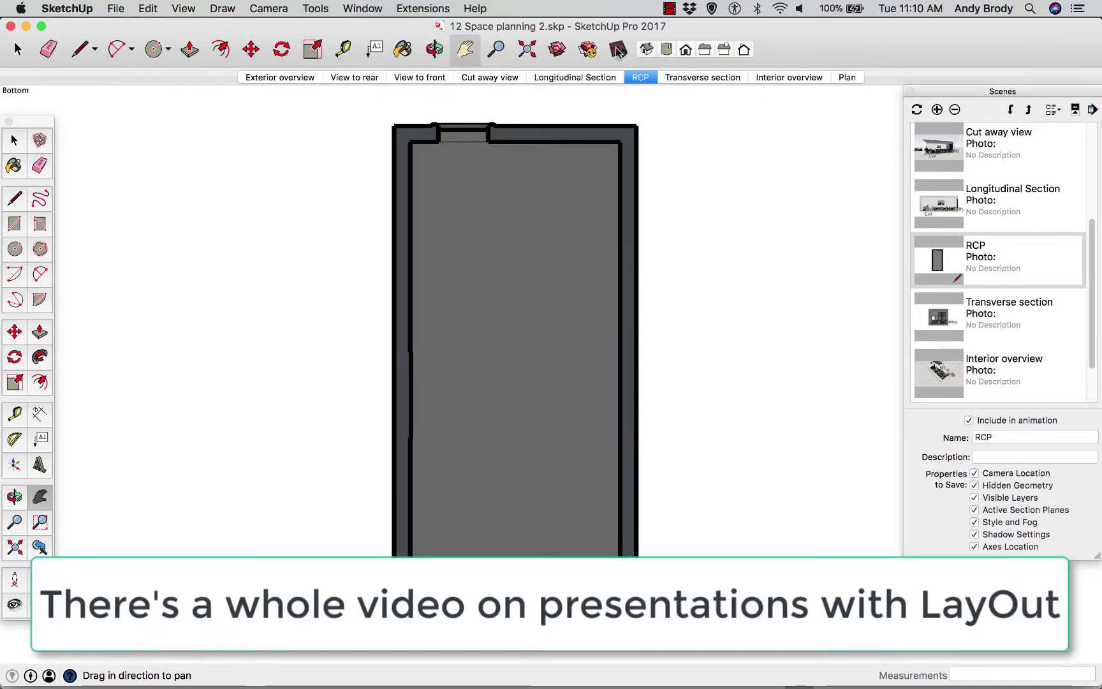
# - Send the model to LayOut as a new document from the ARCH D Landscape template
pyautogui.click(618, 52)
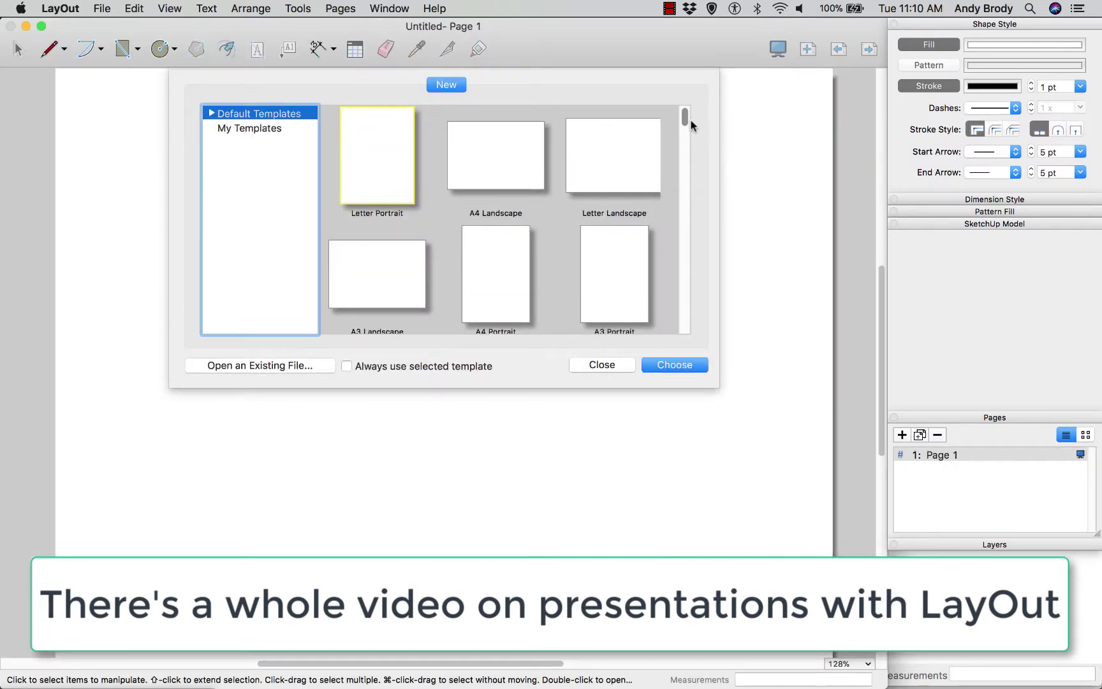
pyautogui.scroll(-10, 691, 125)
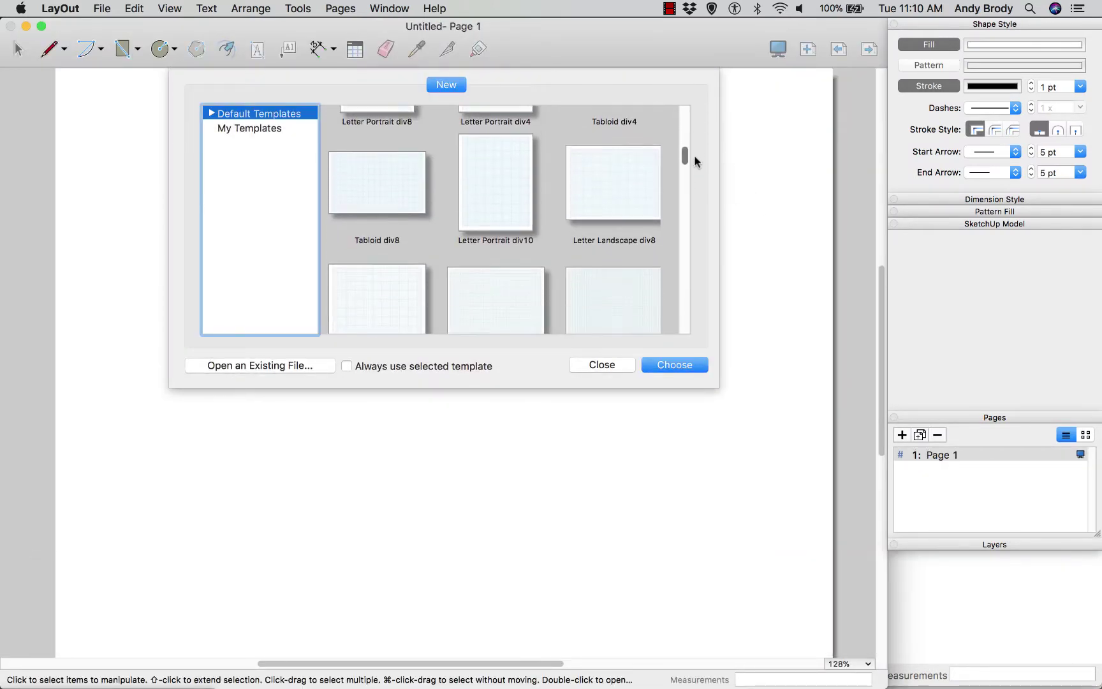
pyautogui.moveTo(696, 161); pyautogui.dragTo(712, 195)
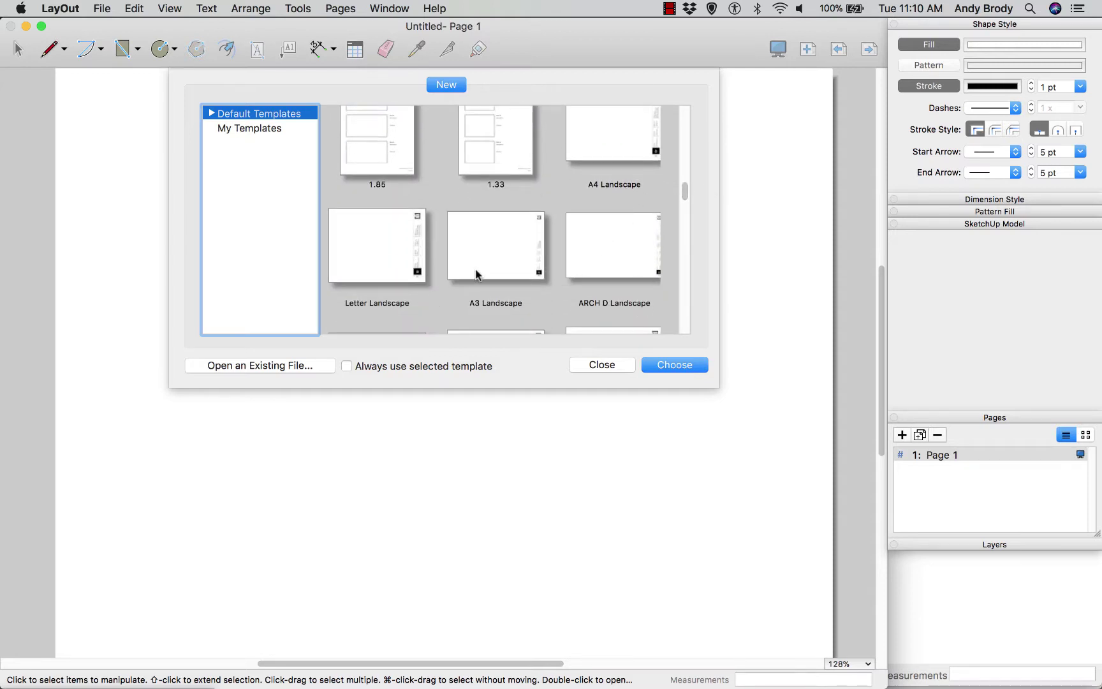
pyautogui.click(618, 257)
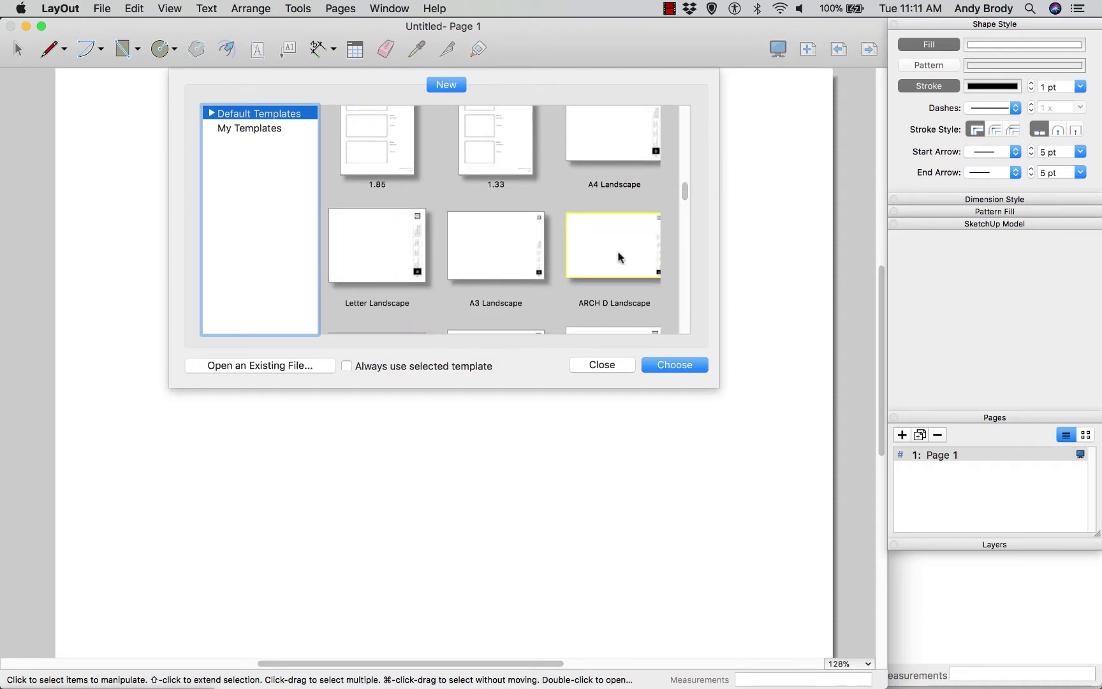
pyautogui.click(676, 366)
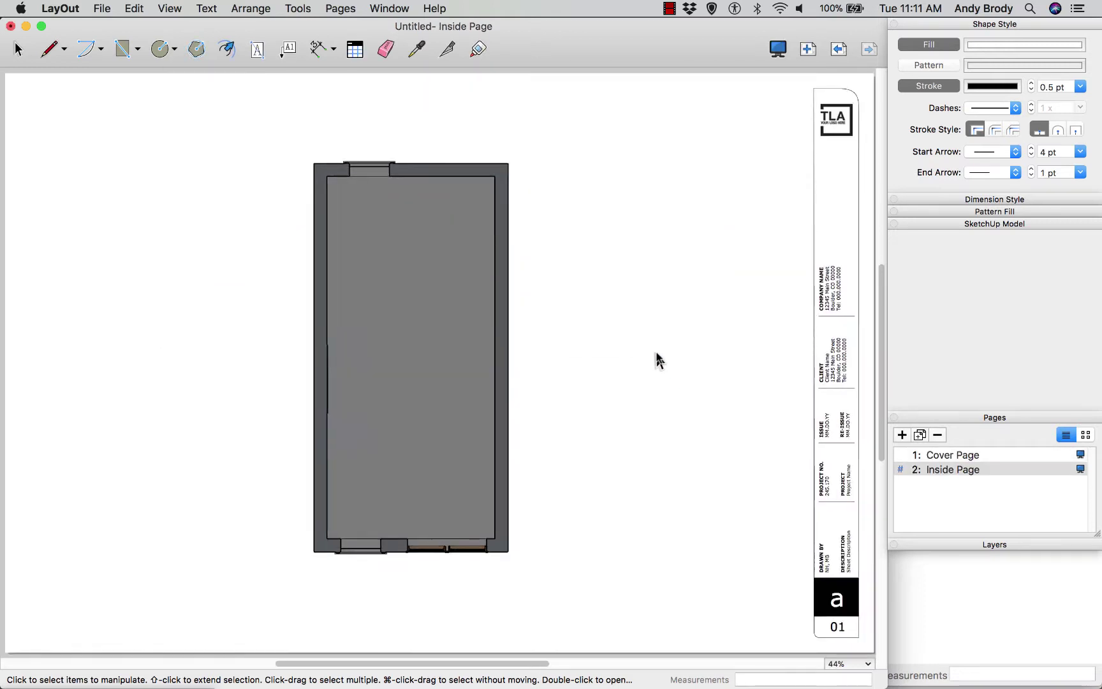
# - Shrink the Inside Page floor-plan viewport slightly from its bottom-right corner, then reselect it
pyautogui.click(467, 278)
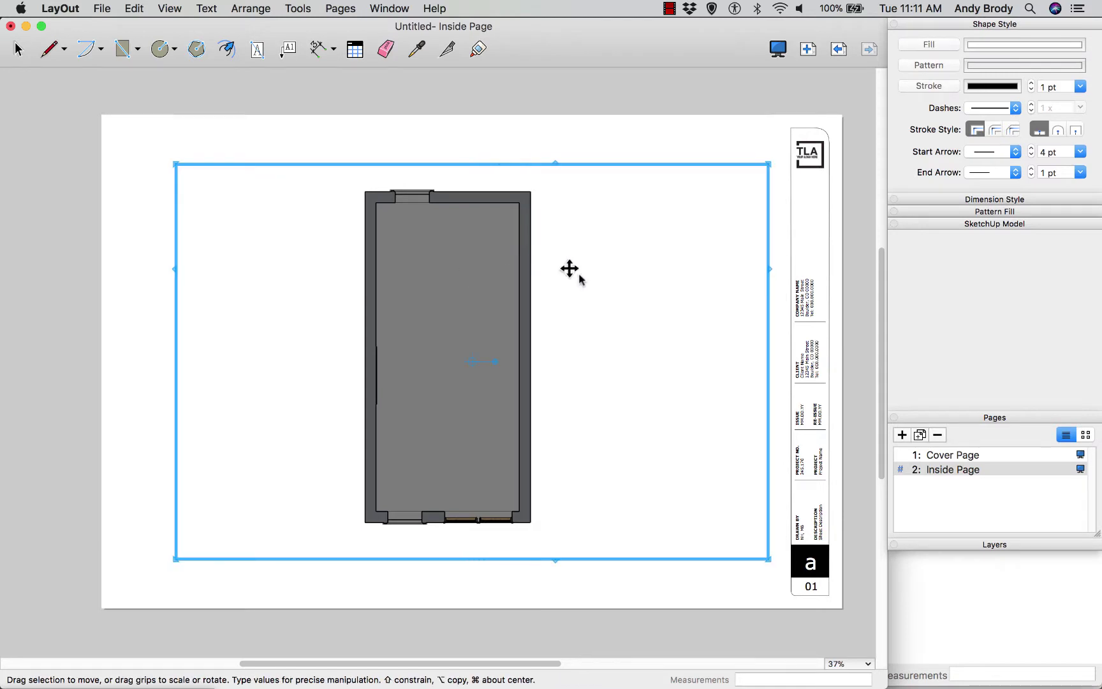
pyautogui.moveTo(767, 559); pyautogui.dragTo(725, 532)
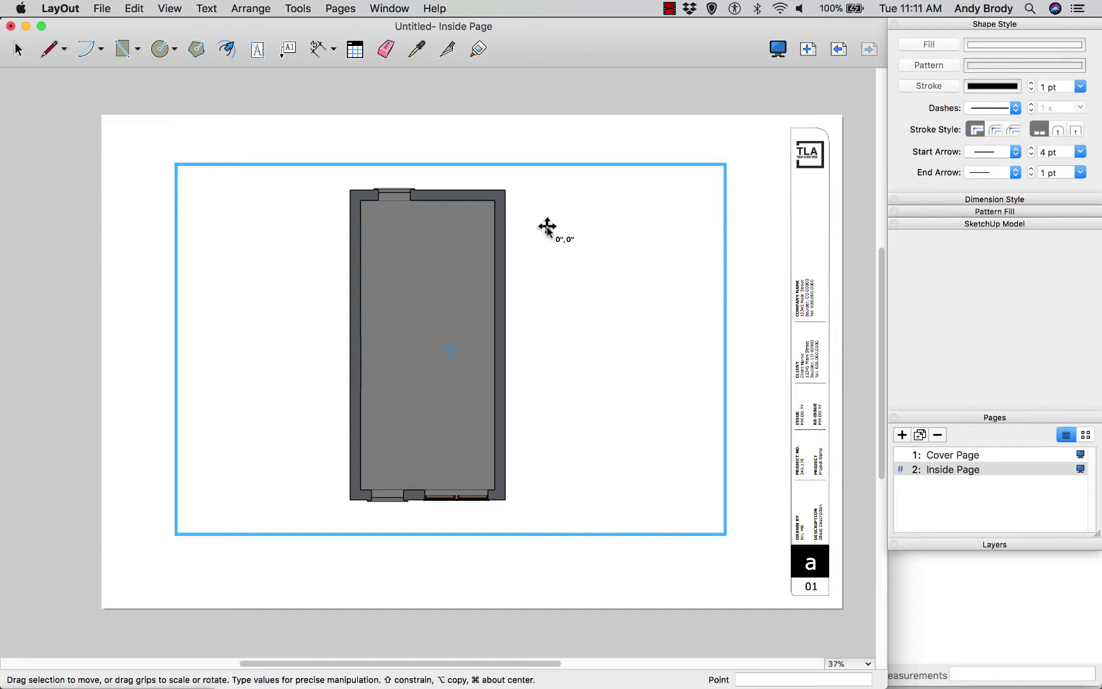
pyautogui.click(687, 128)
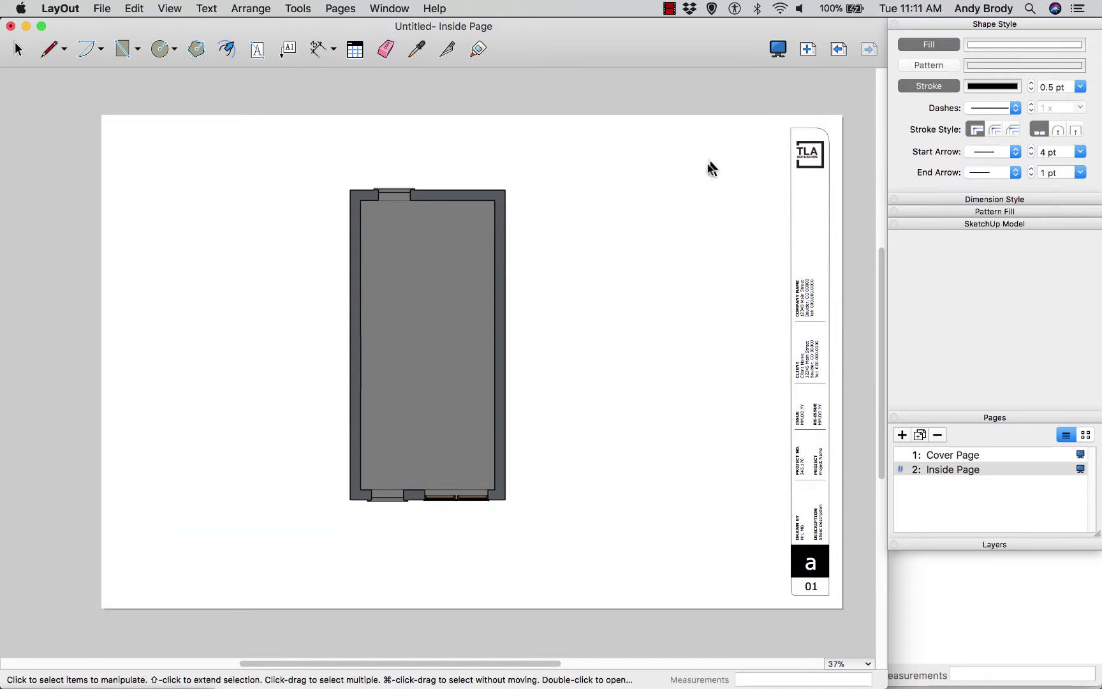
pyautogui.click(484, 195)
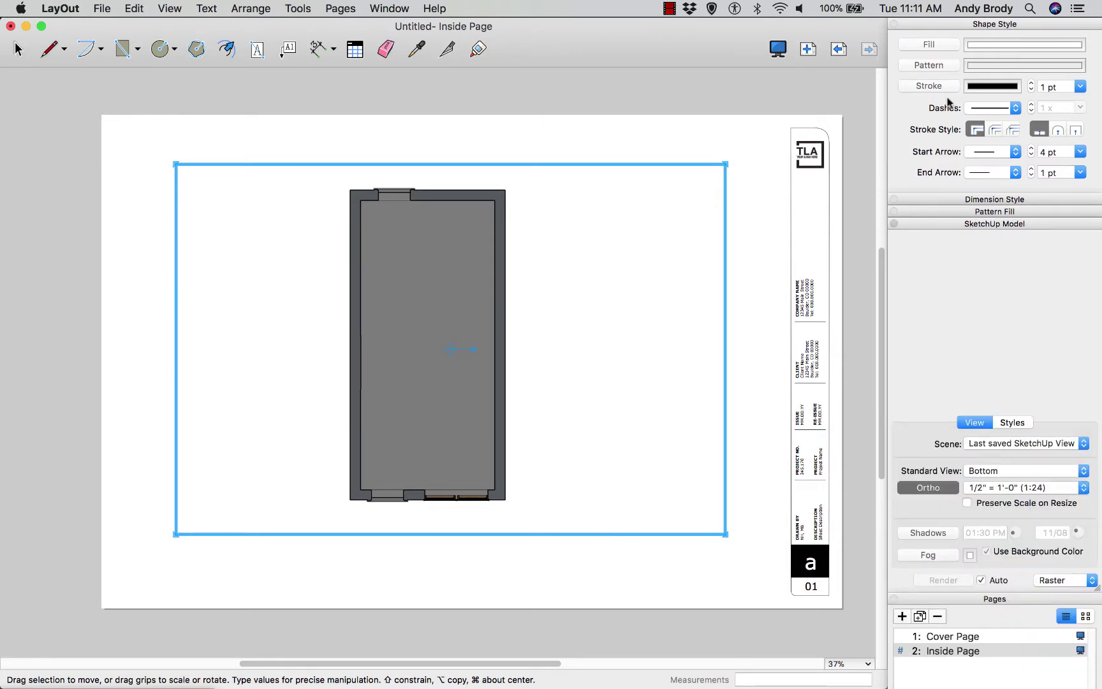
# - Show the Longitudinal Section scene at 1/2" = 1'-0", preserve scale, and tighten the frame
pyautogui.click(930, 25)
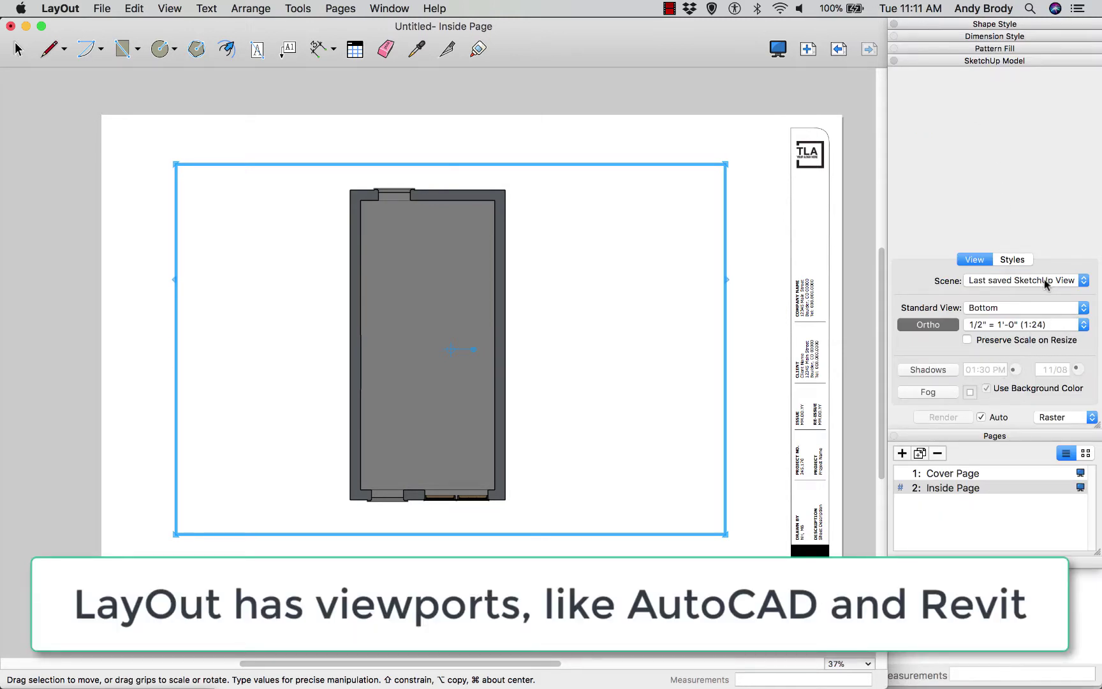
pyautogui.click(1046, 283)
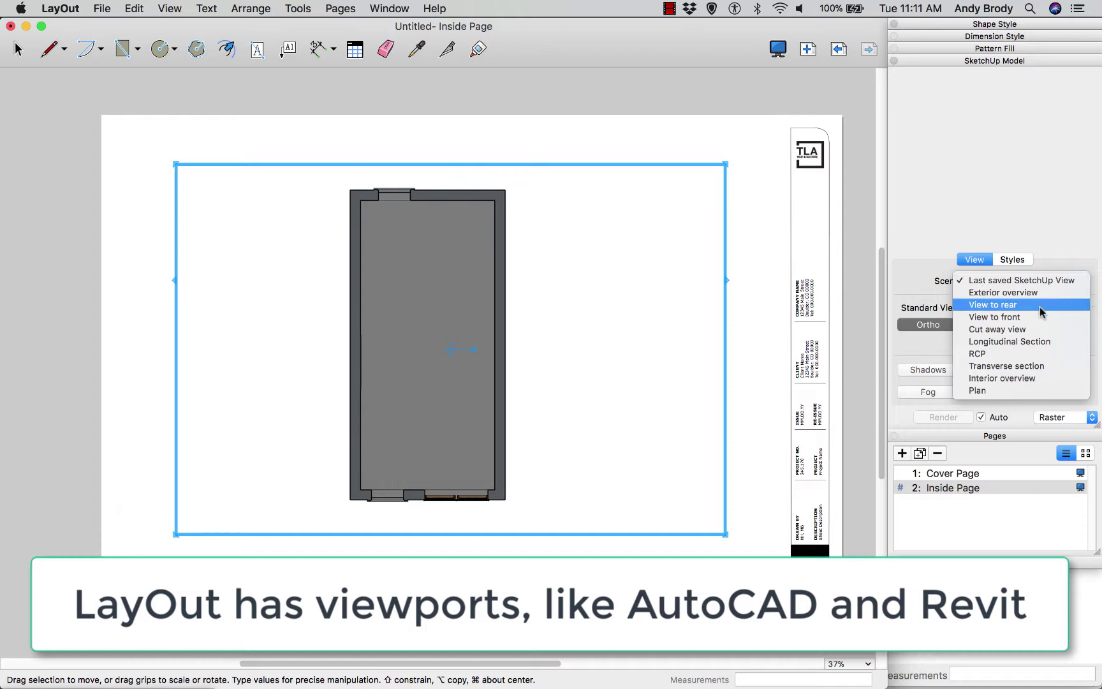
pyautogui.click(1027, 344)
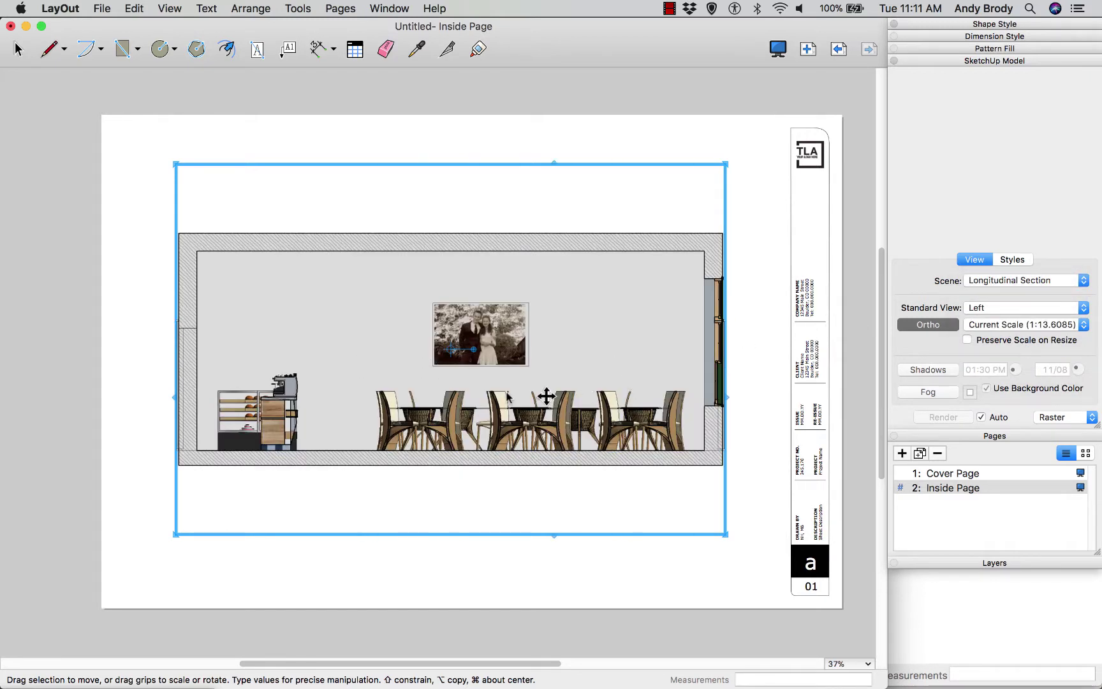
pyautogui.click(1055, 325)
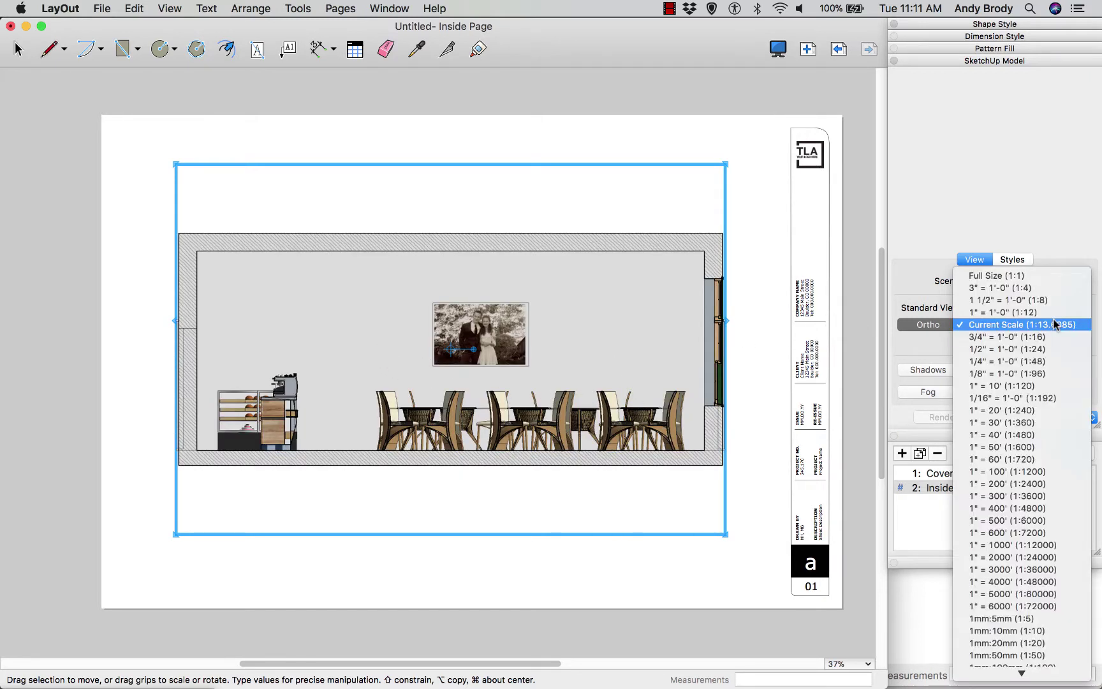
pyautogui.click(1047, 347)
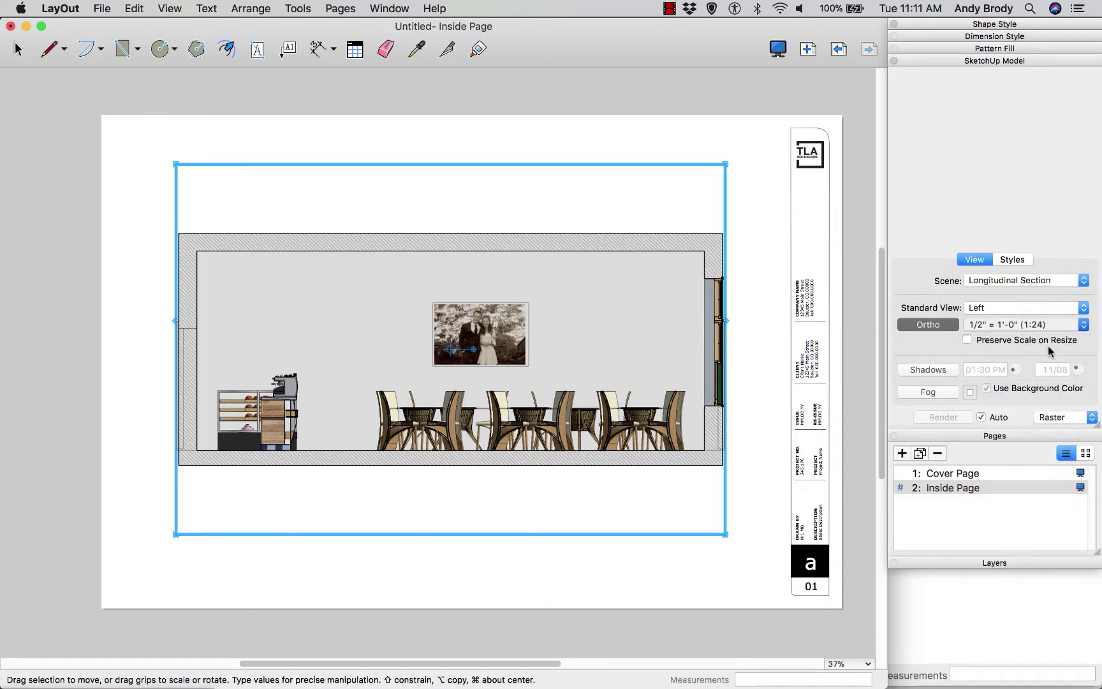
pyautogui.click(1049, 345)
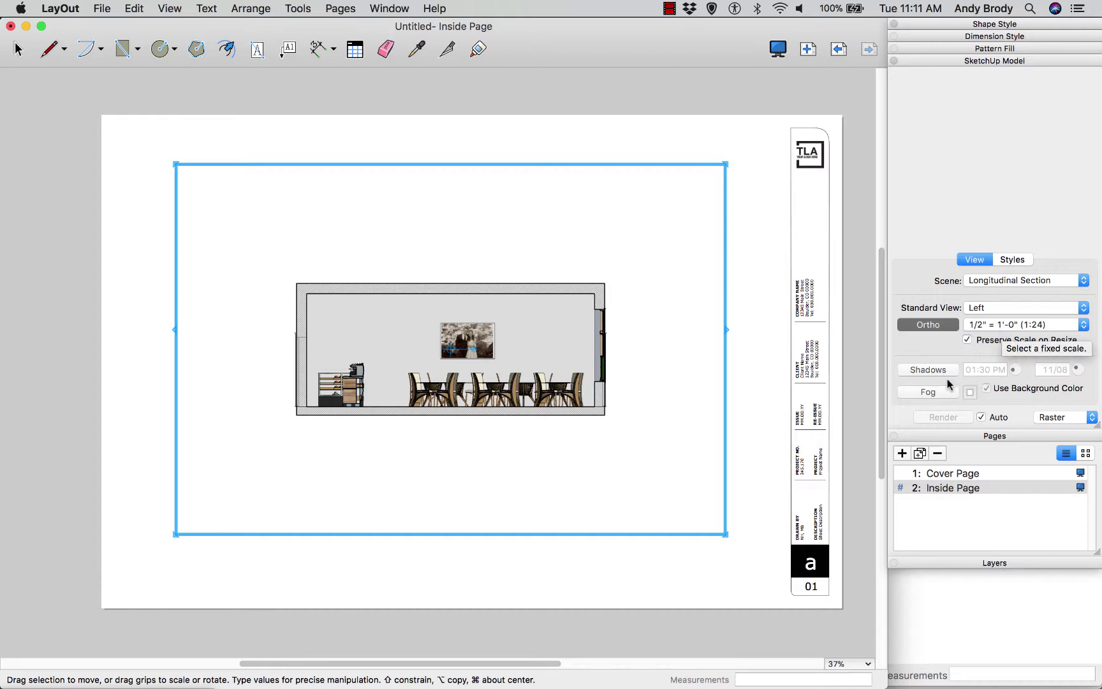
pyautogui.moveTo(724, 535); pyautogui.dragTo(632, 432)
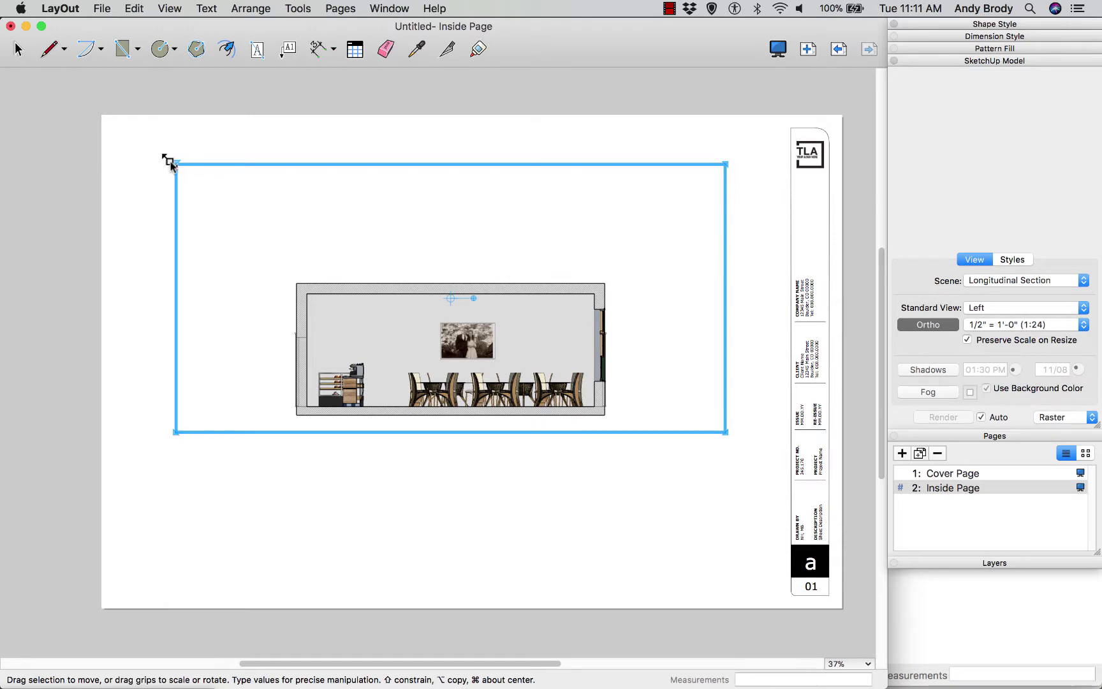
pyautogui.moveTo(175, 164); pyautogui.dragTo(278, 274)
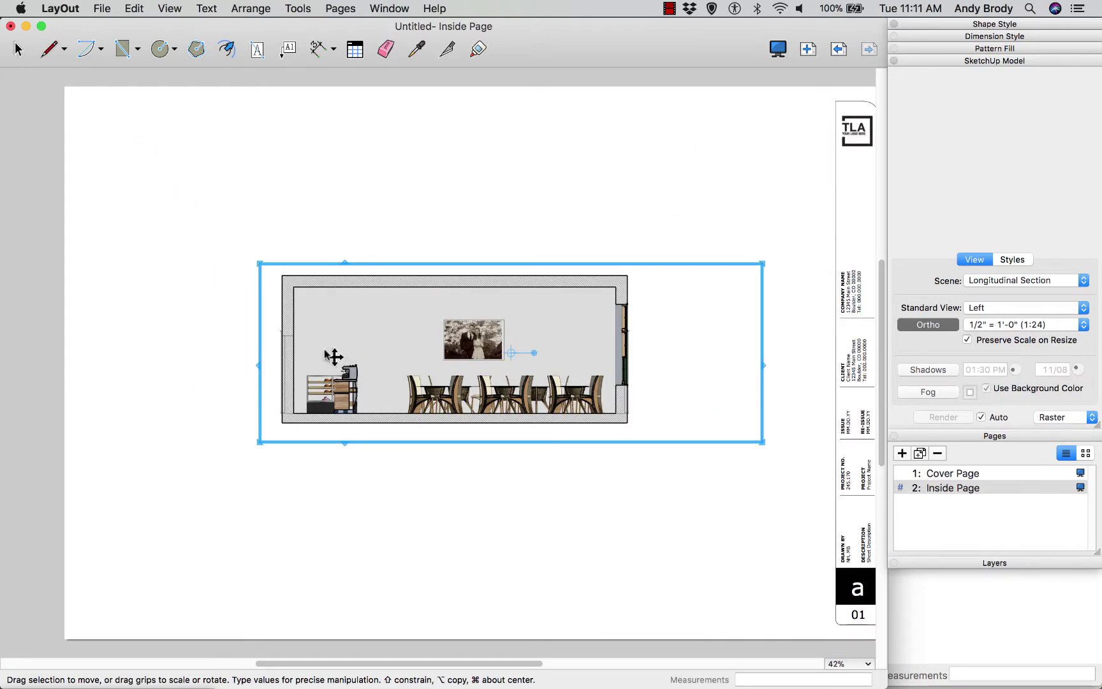
# - Crop the section viewport's right, left, top and bottom edges to the room interior
pyautogui.scroll(2, 315, 340)
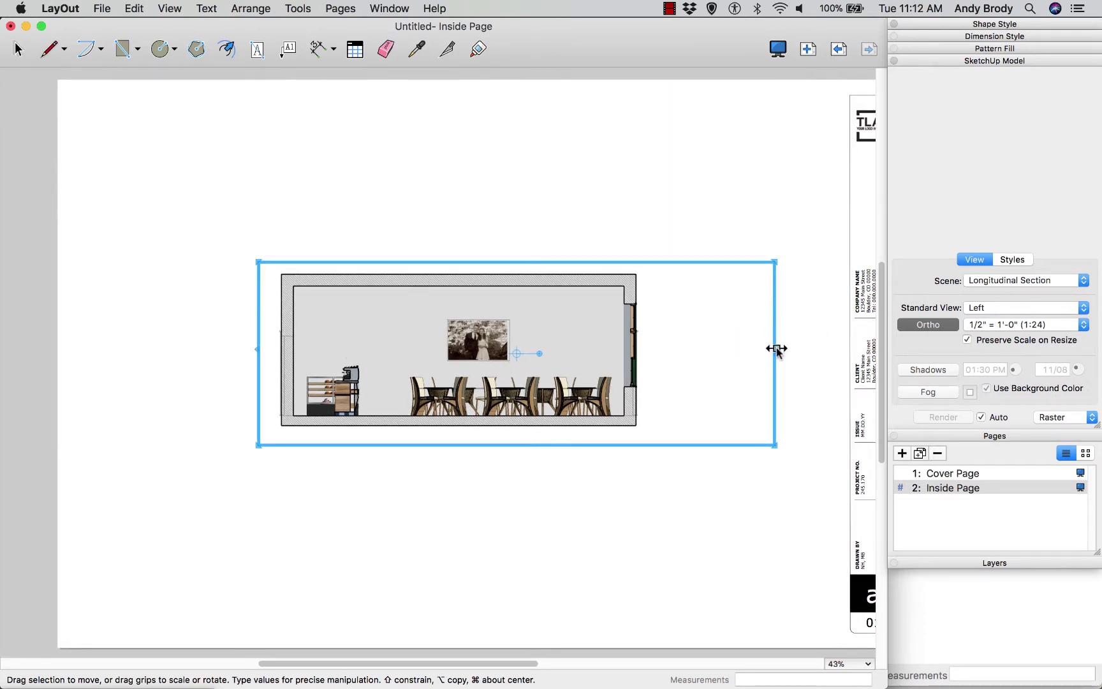
pyautogui.scroll(4, 733, 348)
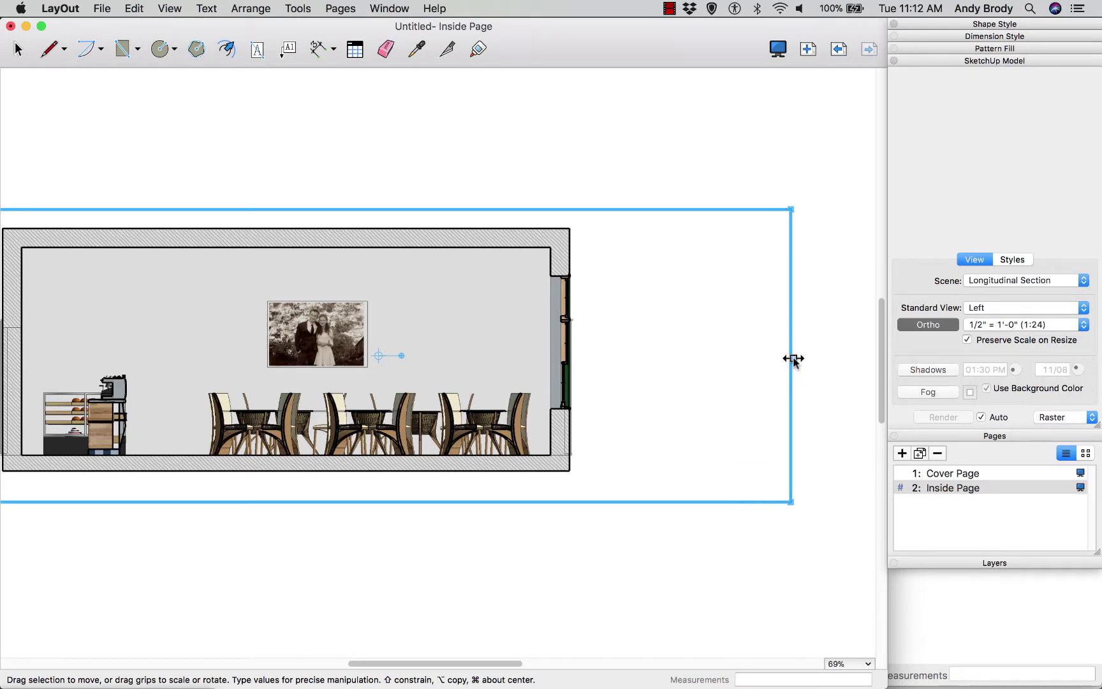
pyautogui.moveTo(793, 359); pyautogui.dragTo(551, 263)
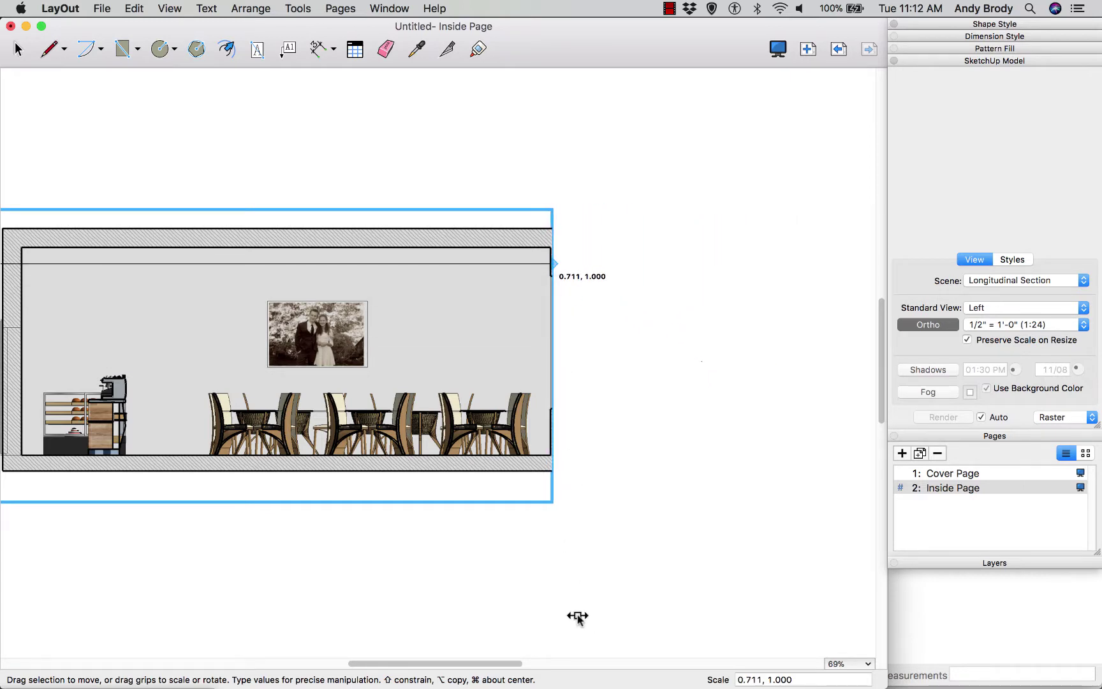
pyautogui.moveTo(470, 664); pyautogui.dragTo(456, 664)
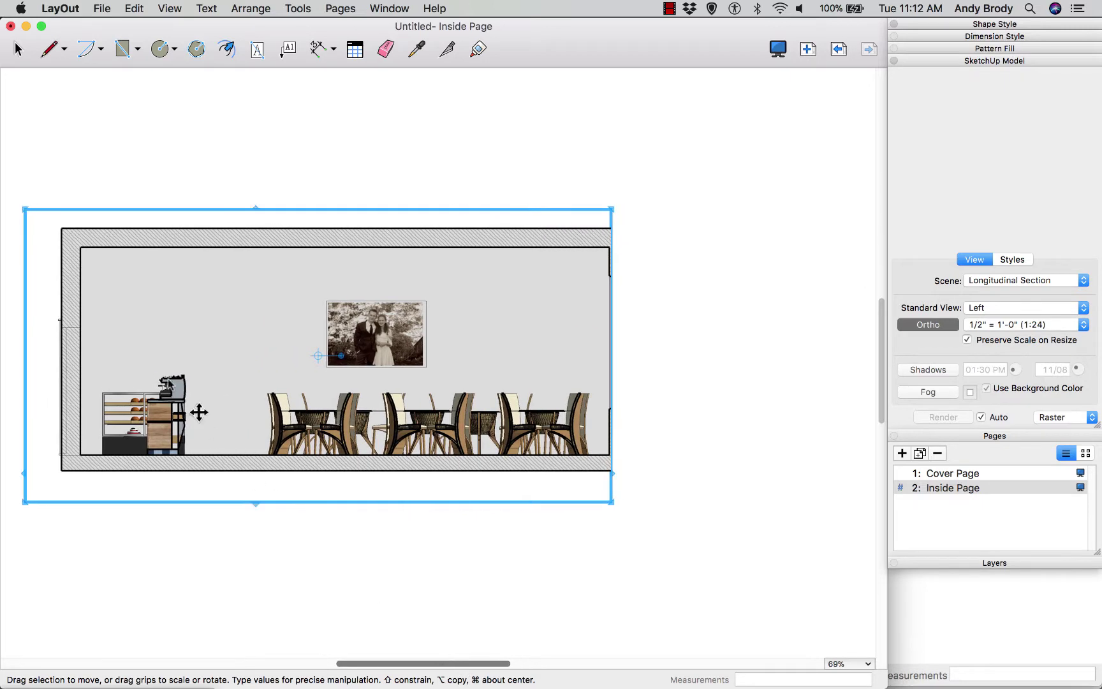
pyautogui.moveTo(24, 355); pyautogui.dragTo(78, 365)
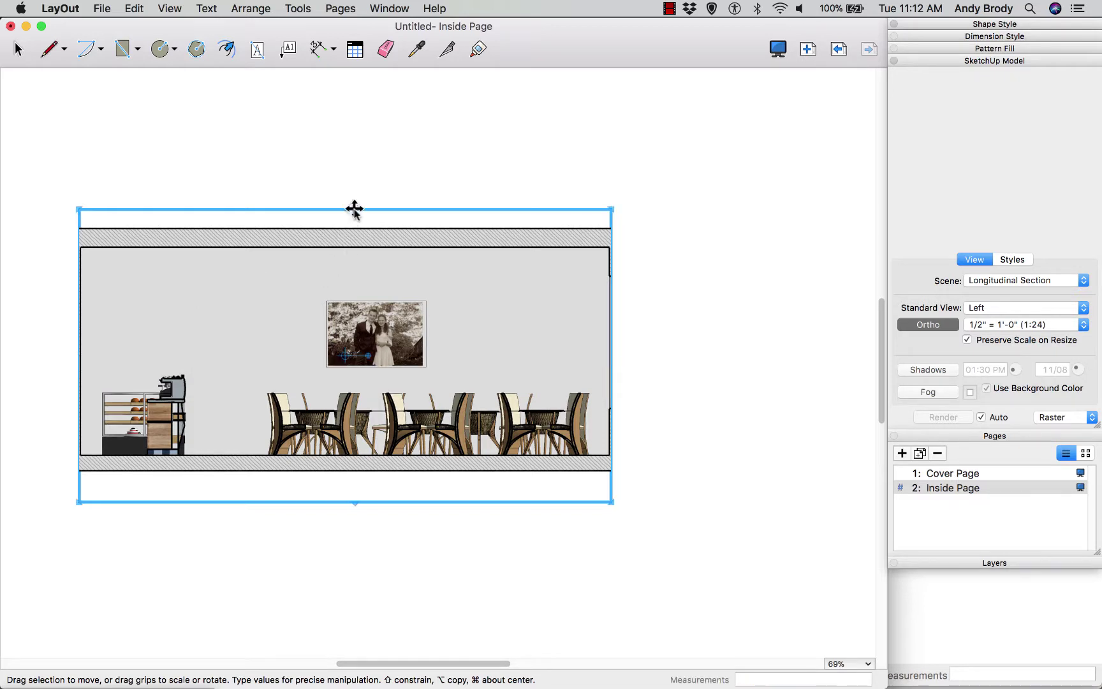
pyautogui.moveTo(354, 208); pyautogui.dragTo(362, 247)
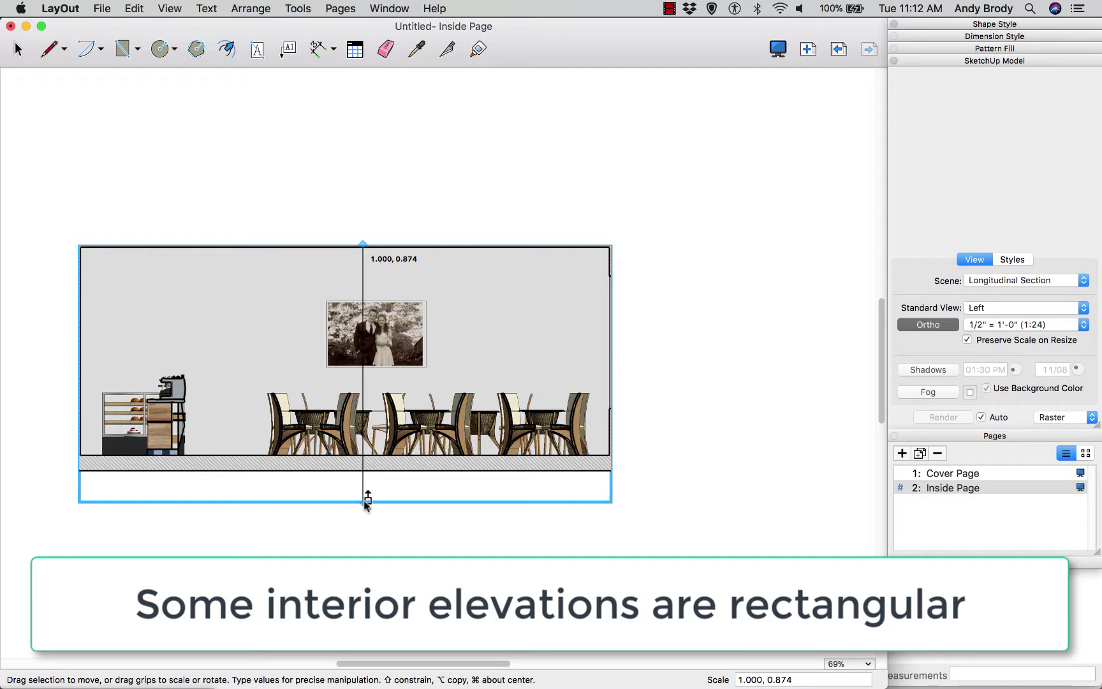
pyautogui.moveTo(366, 504); pyautogui.dragTo(732, 458)
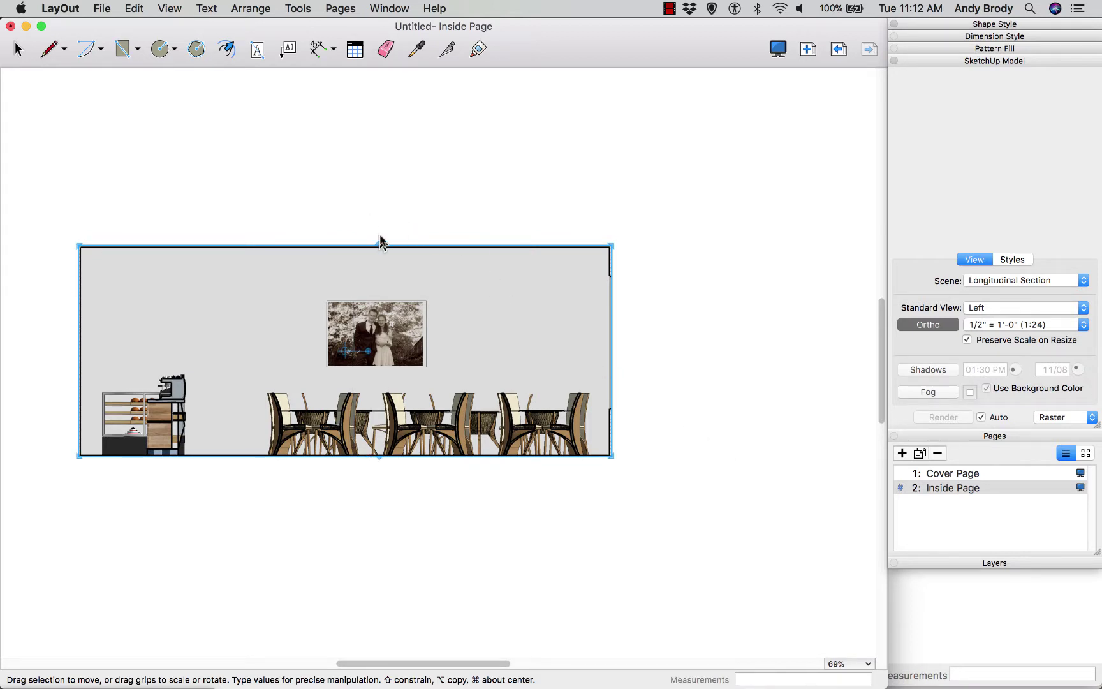
# - Reselect the viewport and extend it to restore the ceiling, right wall, floor and left wall
pyautogui.click(682, 369)
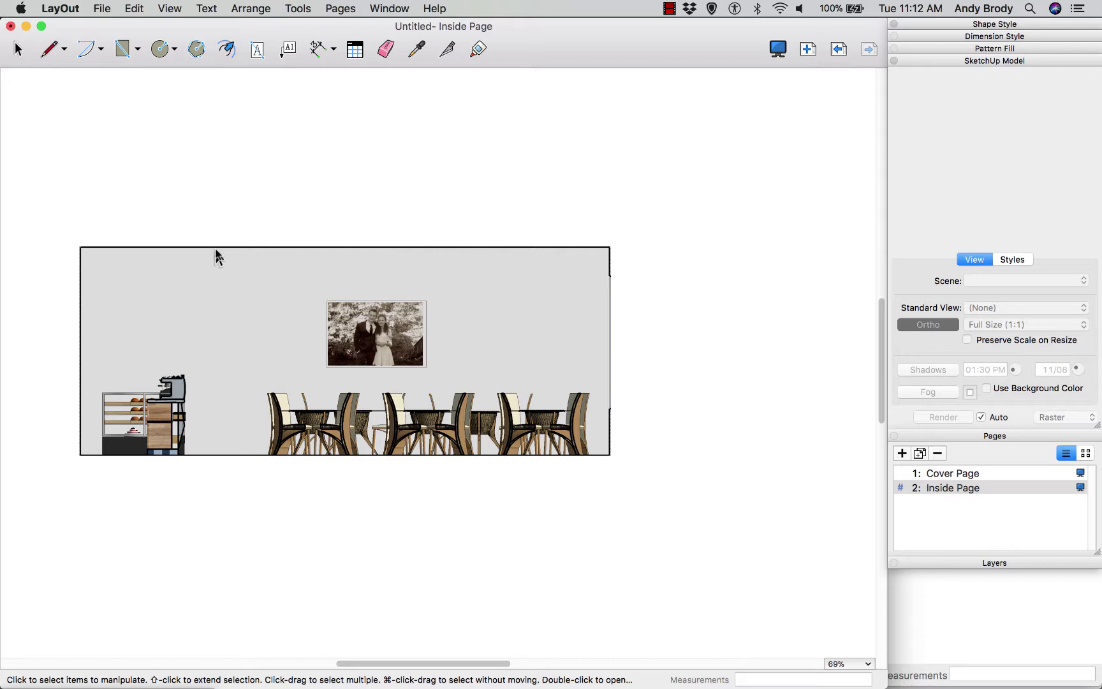
pyautogui.click(218, 253)
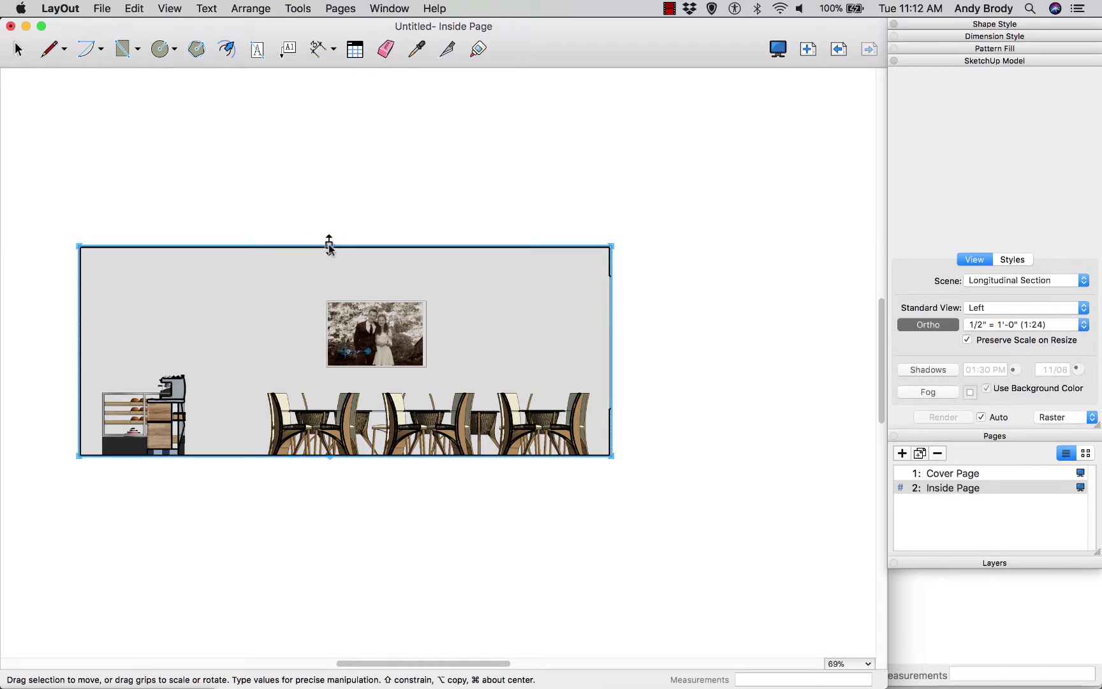
pyautogui.moveTo(329, 246); pyautogui.dragTo(327, 224)
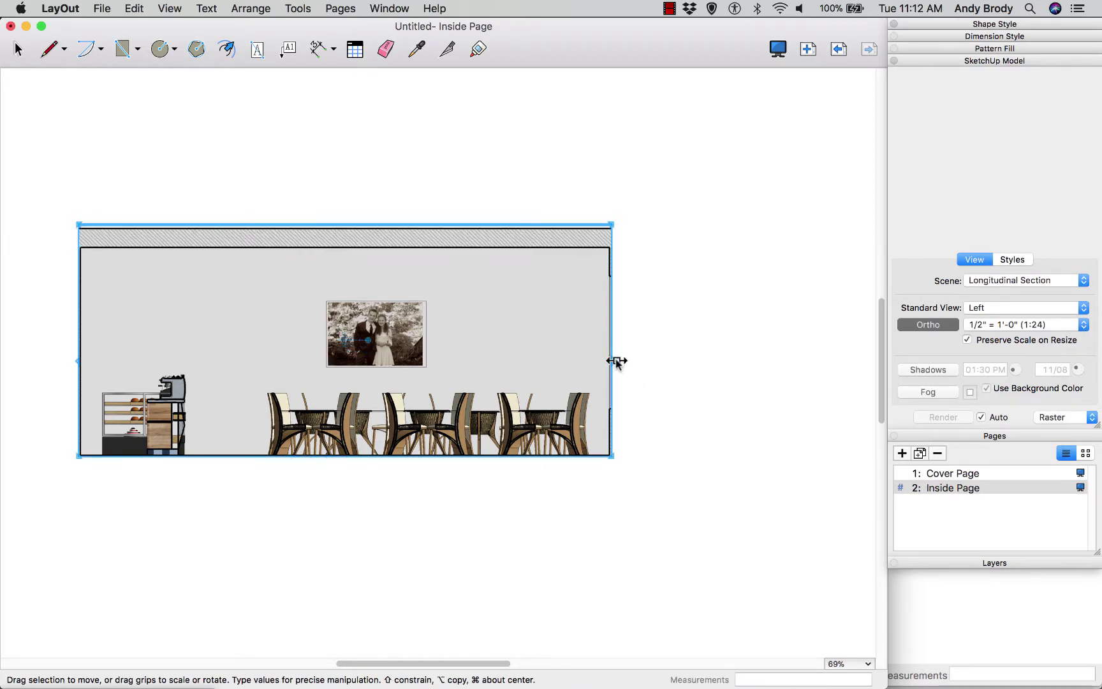
pyautogui.moveTo(614, 362); pyautogui.dragTo(664, 368)
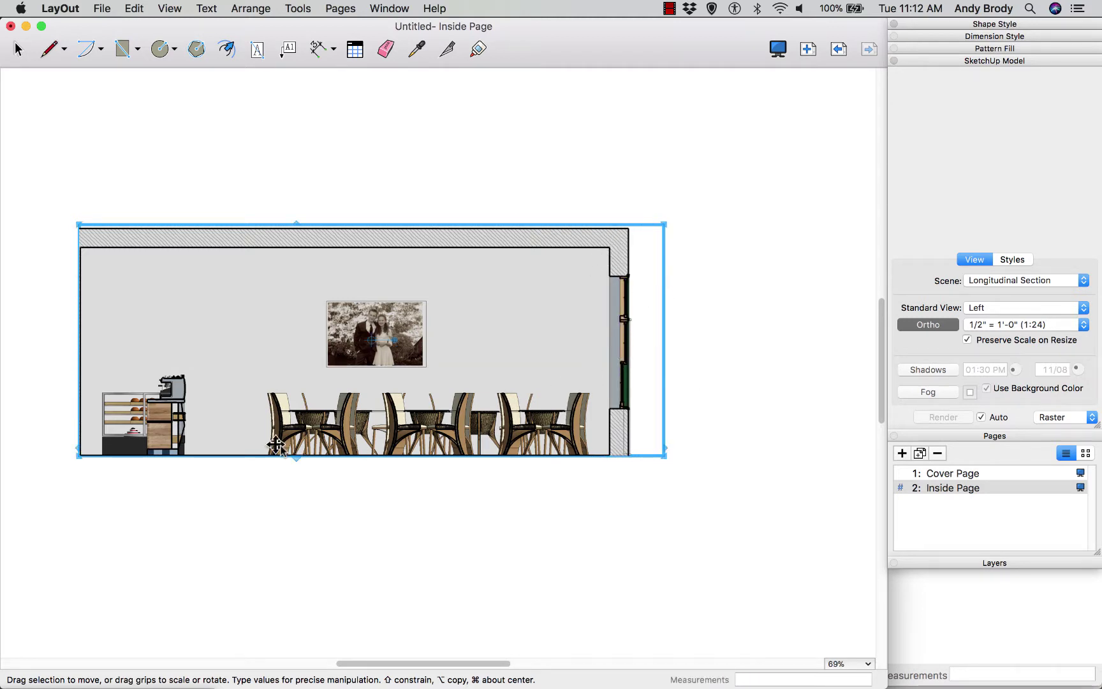
pyautogui.moveTo(315, 457); pyautogui.dragTo(317, 482)
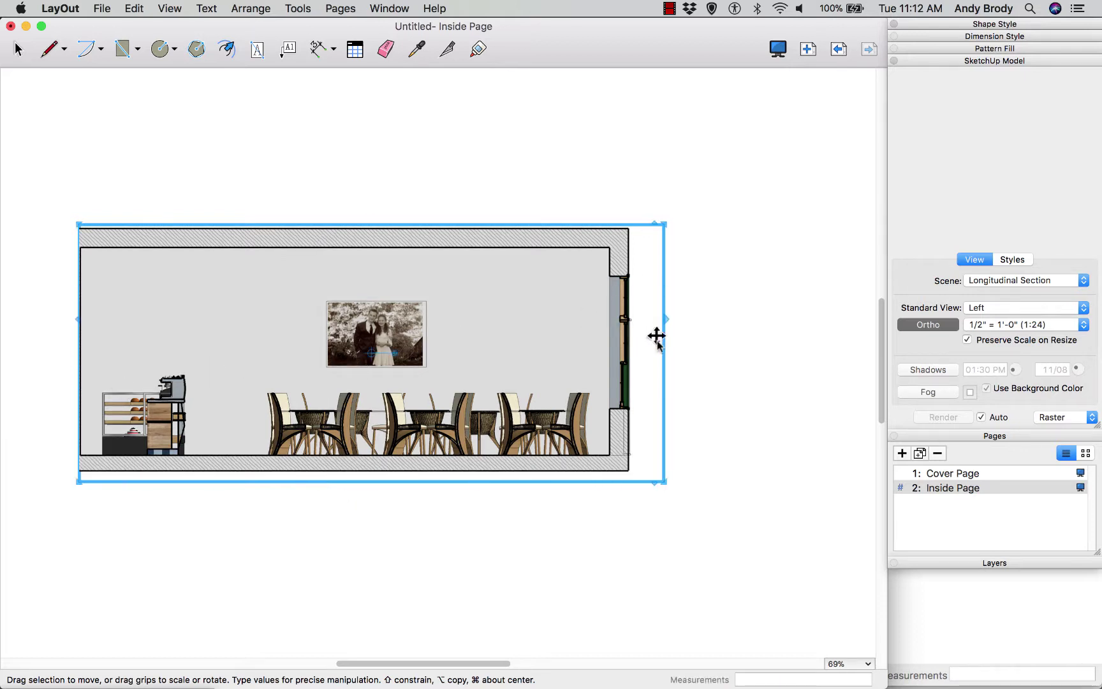
pyautogui.moveTo(75, 383); pyautogui.dragTo(41, 372)
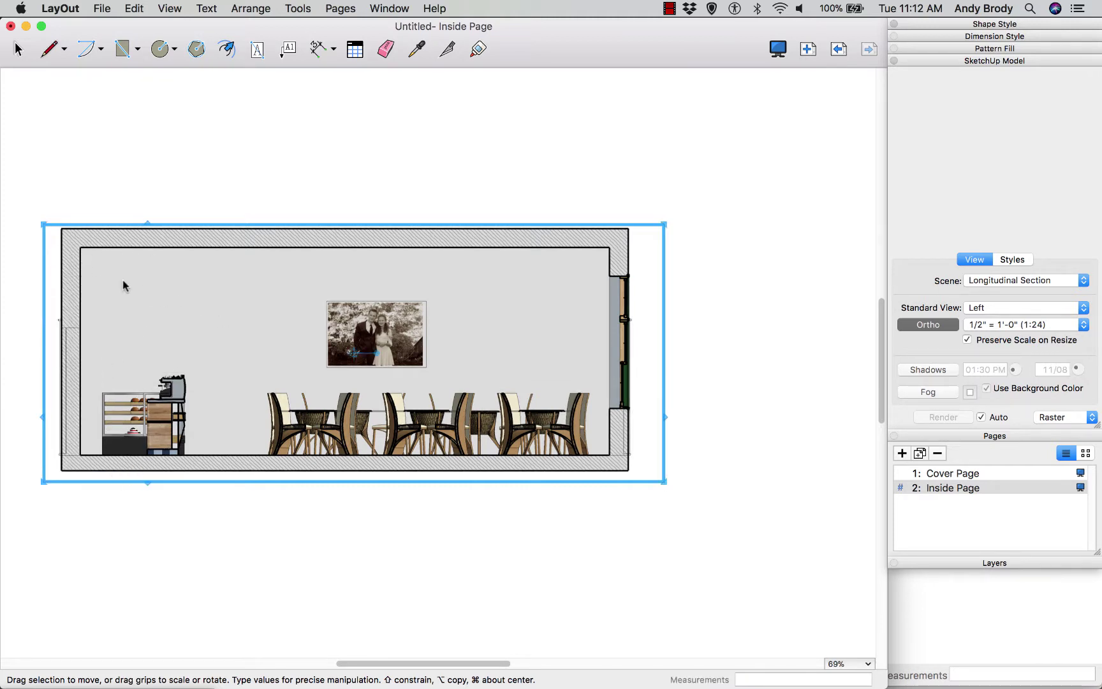
pyautogui.scroll(5, 109, 308)
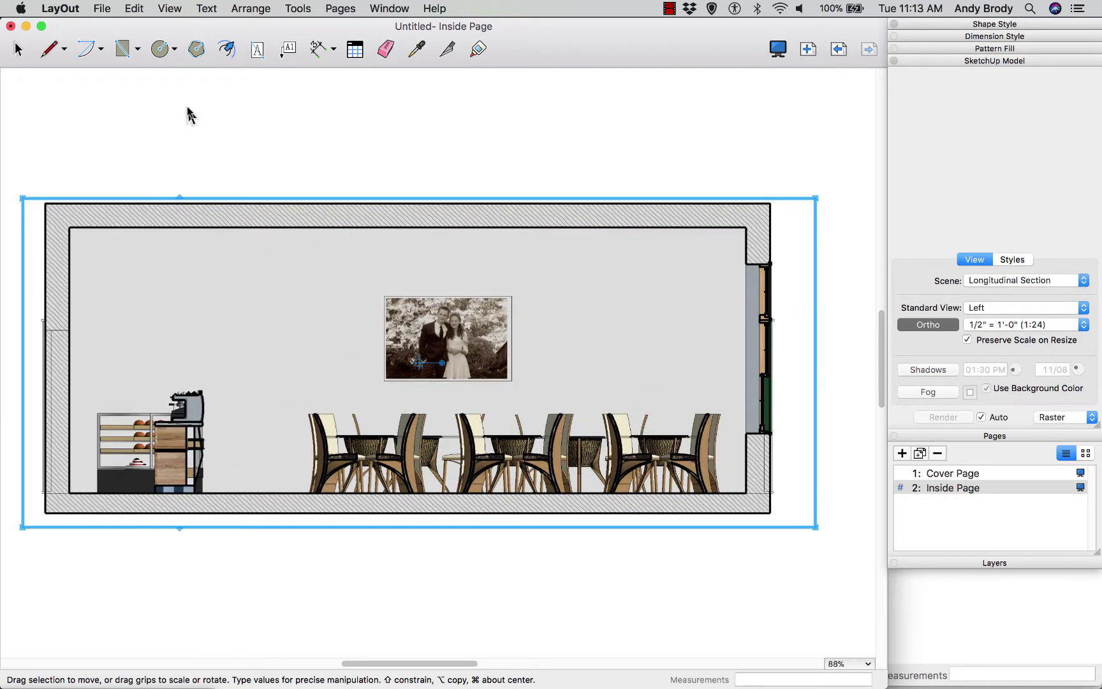
# - Trace a closed line shape around the room's inner outline, including the window recess
pyautogui.click(51, 50)
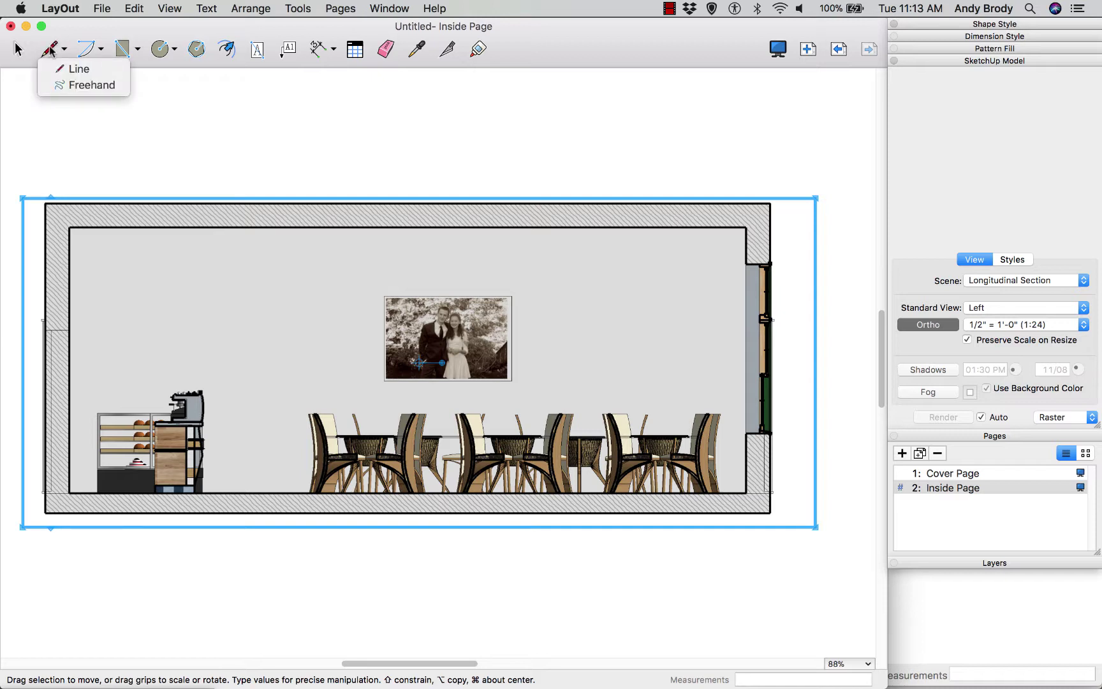
pyautogui.click(79, 69)
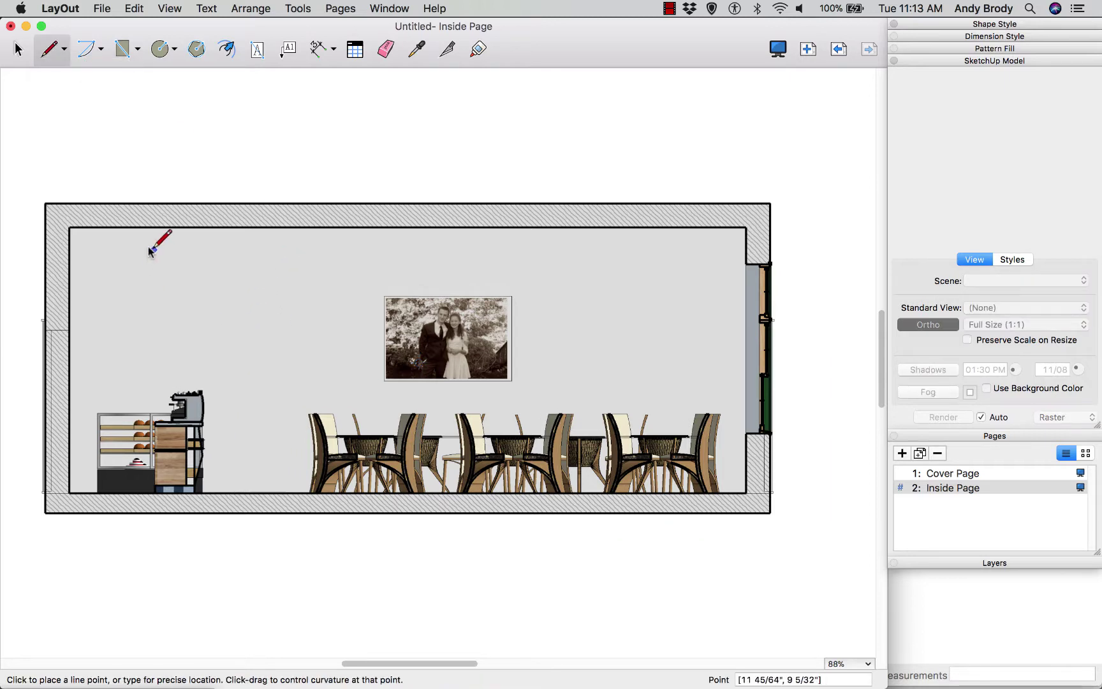
pyautogui.click(70, 227)
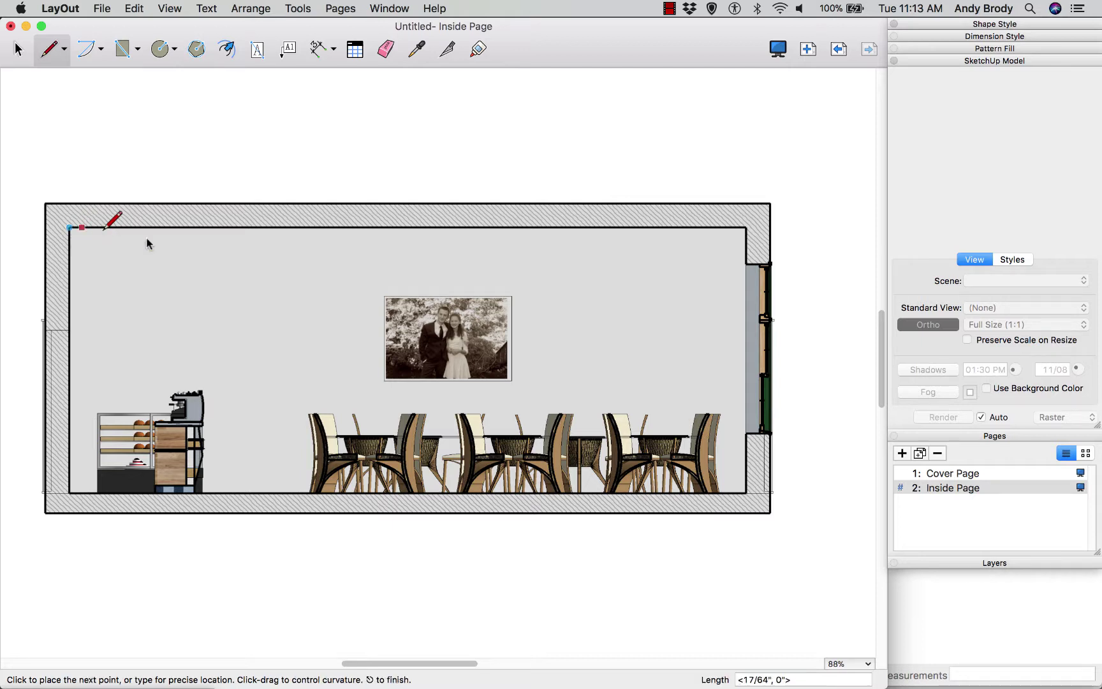
pyautogui.click(746, 228)
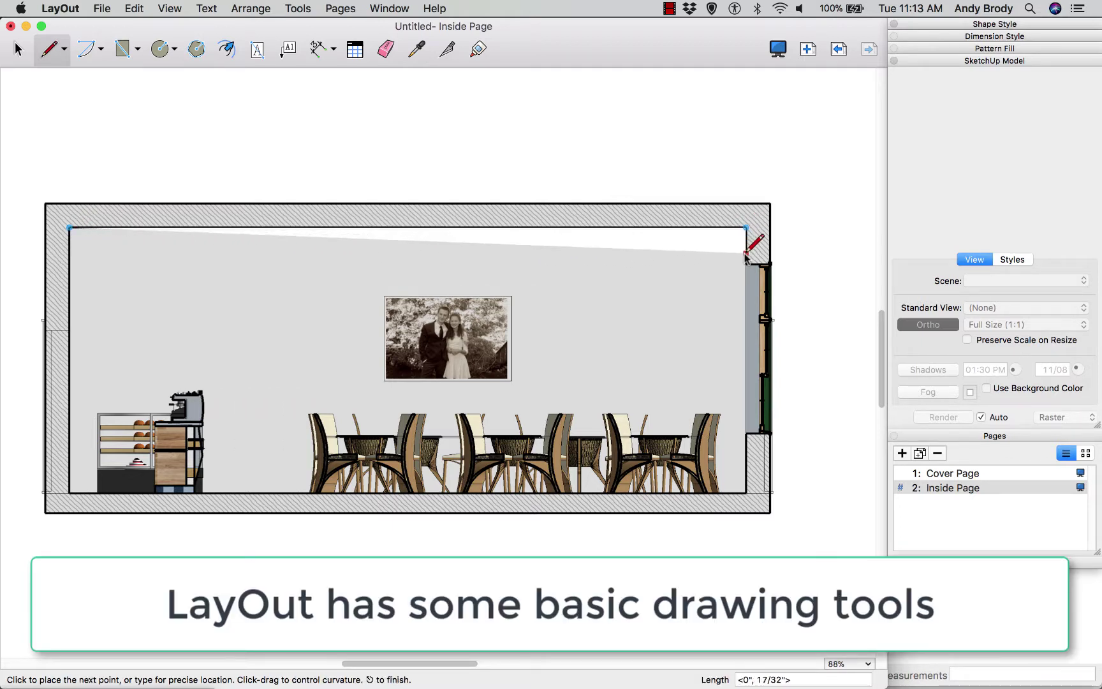
pyautogui.click(745, 264)
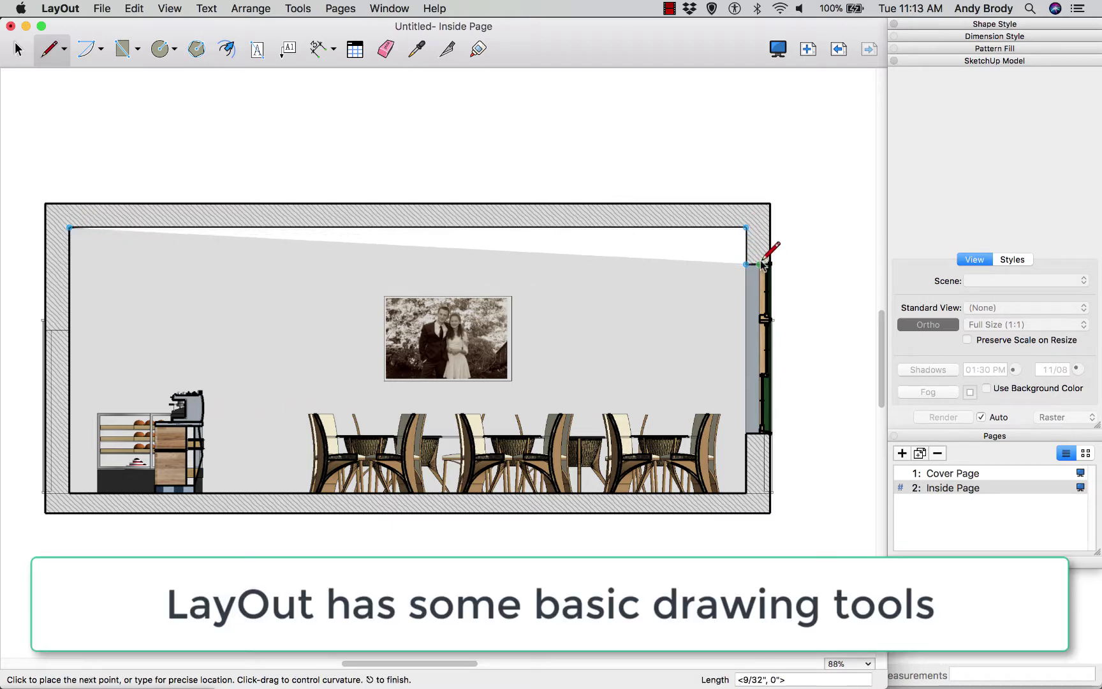
pyautogui.click(760, 264)
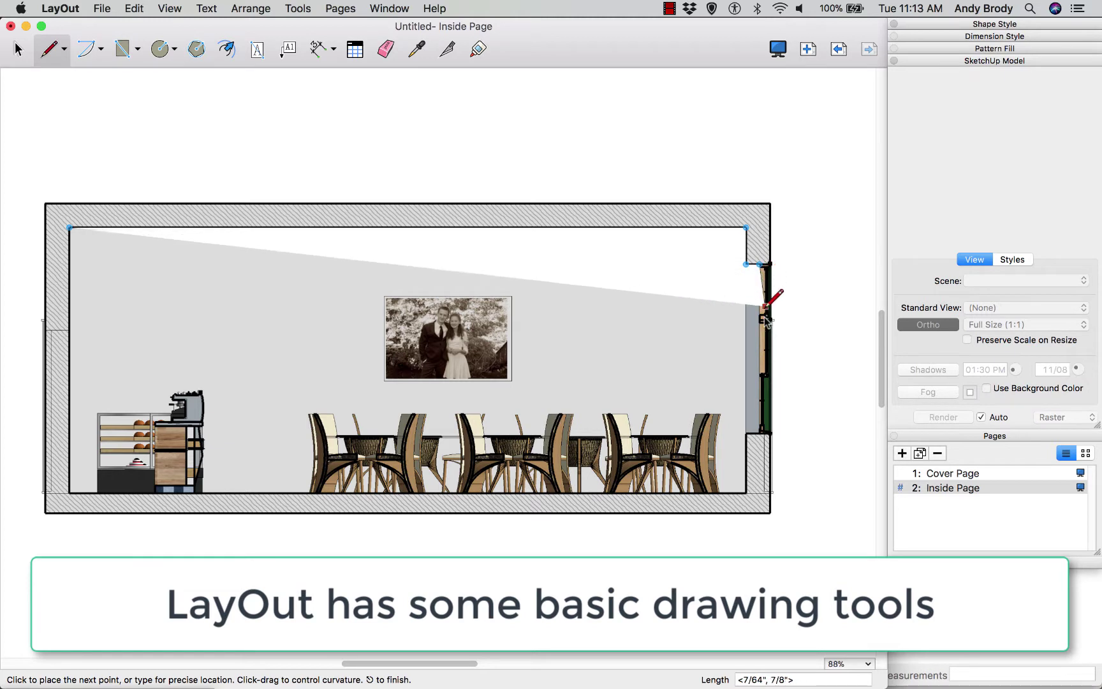
pyautogui.click(759, 433)
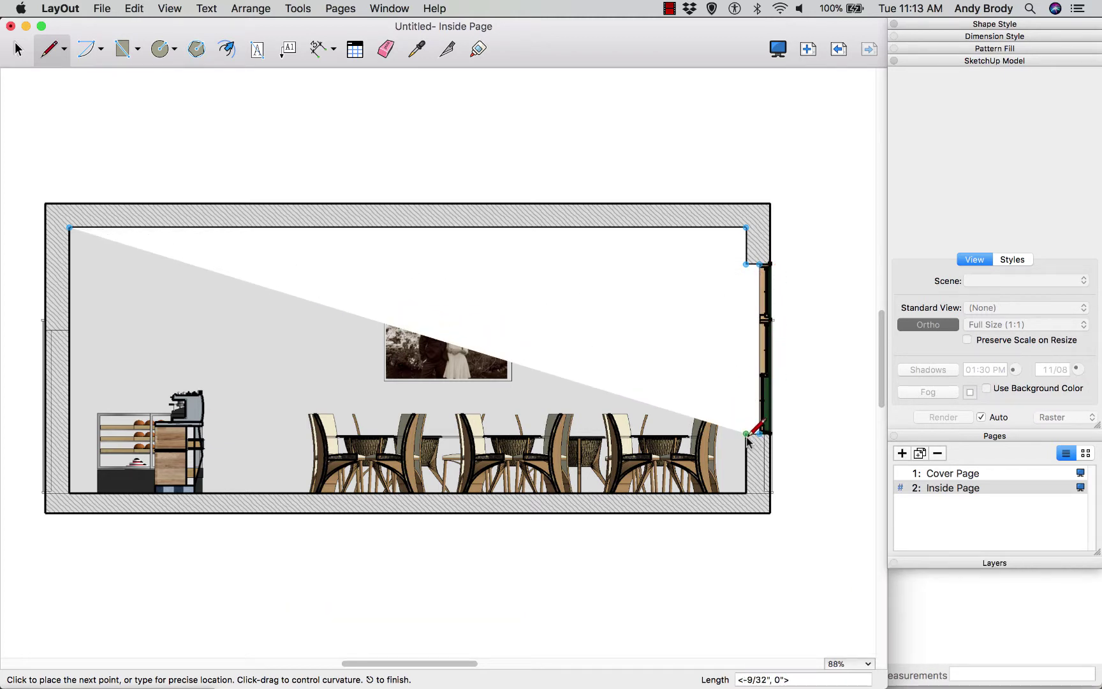
pyautogui.click(746, 493)
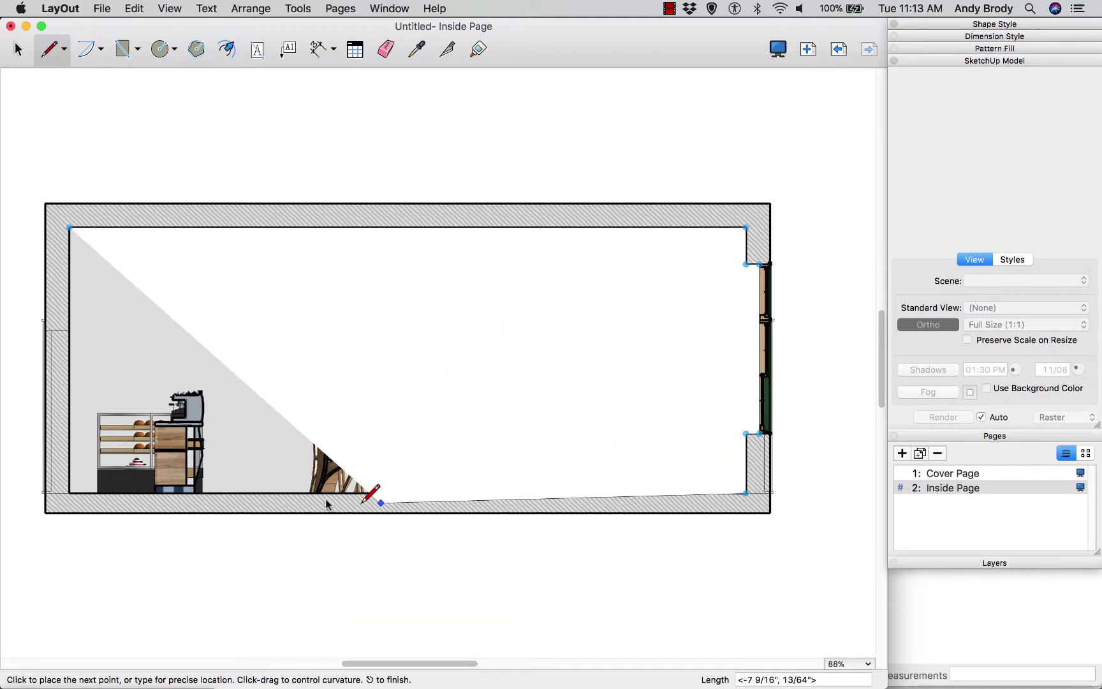
pyautogui.click(69, 493)
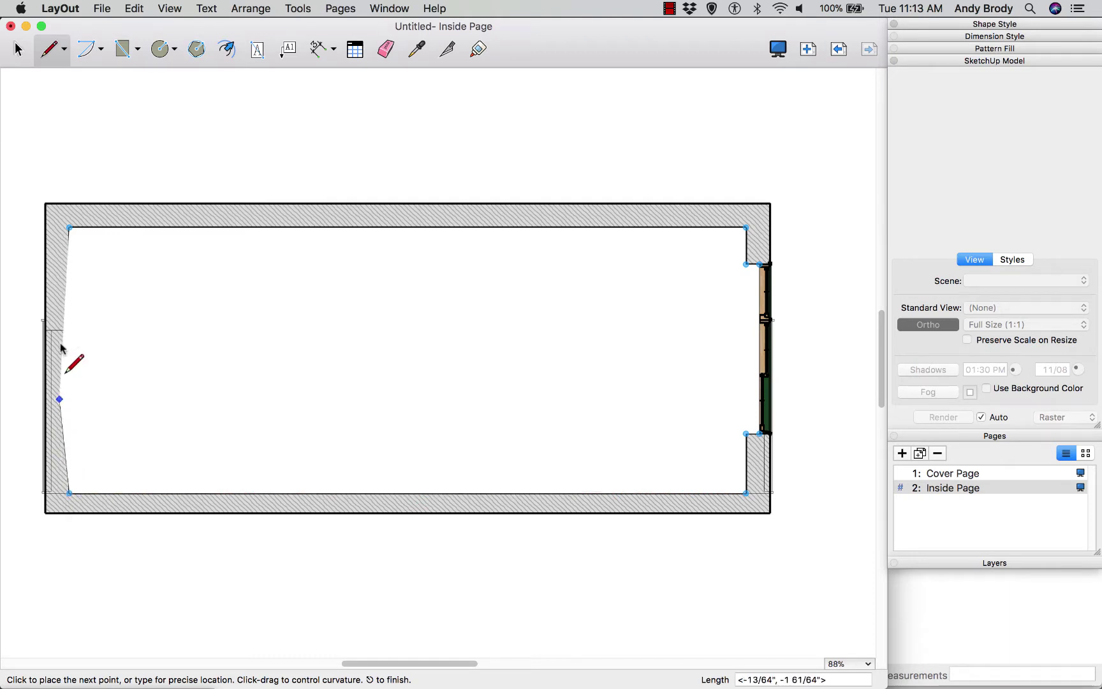
pyautogui.click(68, 227)
pyautogui.press('space')
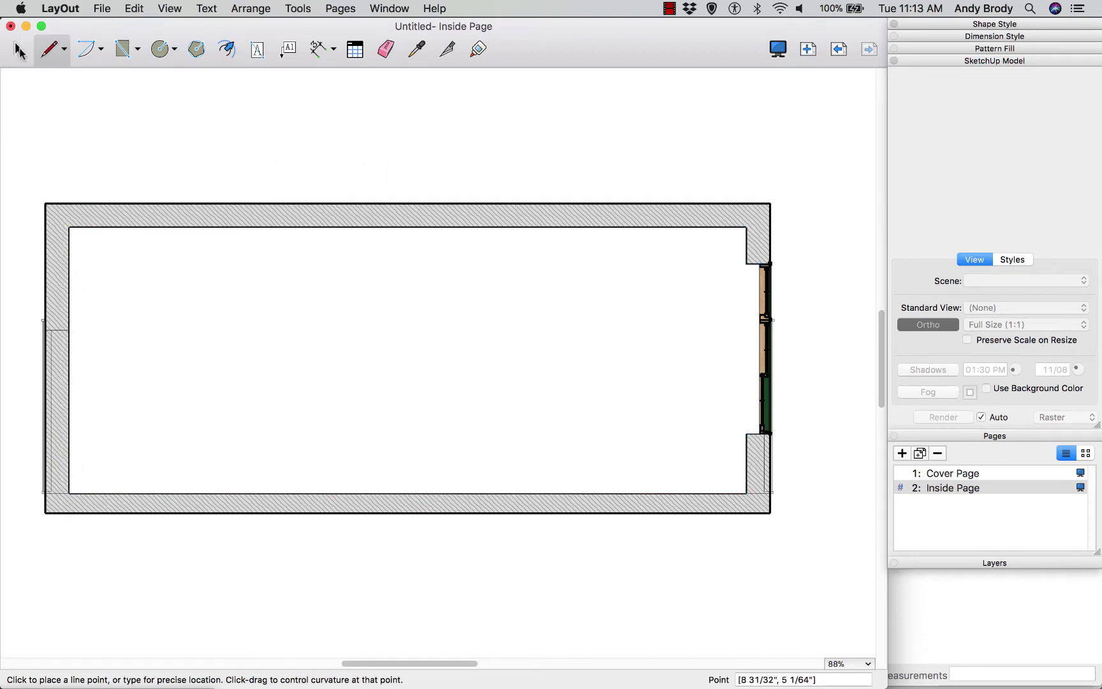
# - Select the traced shape together with the section viewport
pyautogui.click(295, 261)
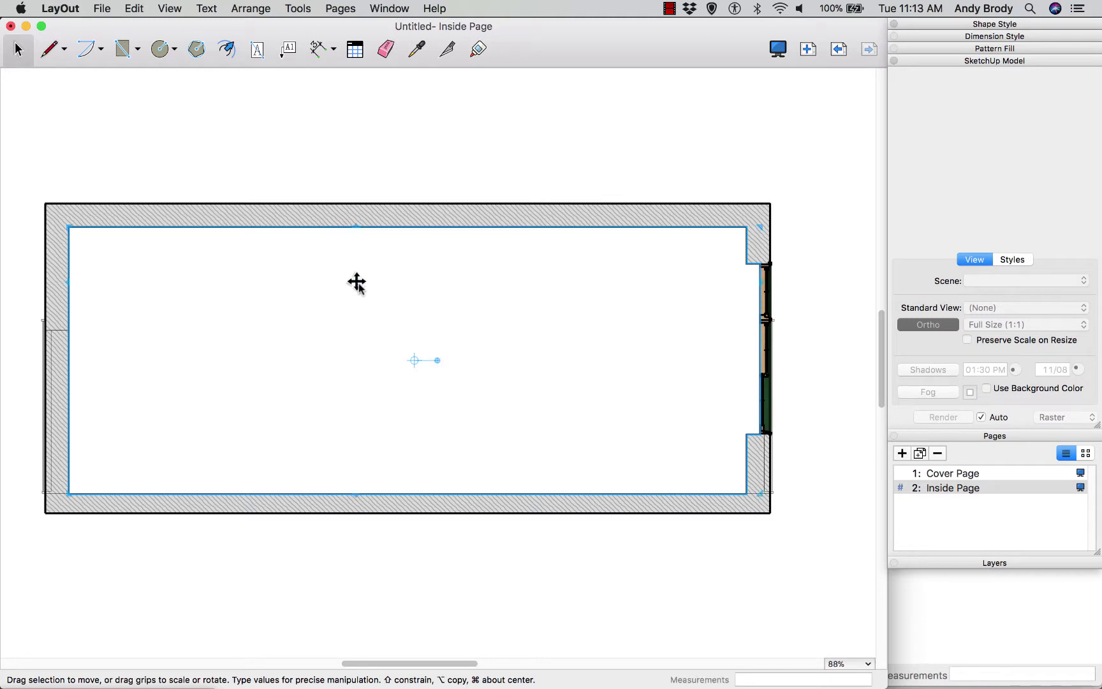
pyautogui.moveTo(354, 253); pyautogui.dragTo(393, 202)
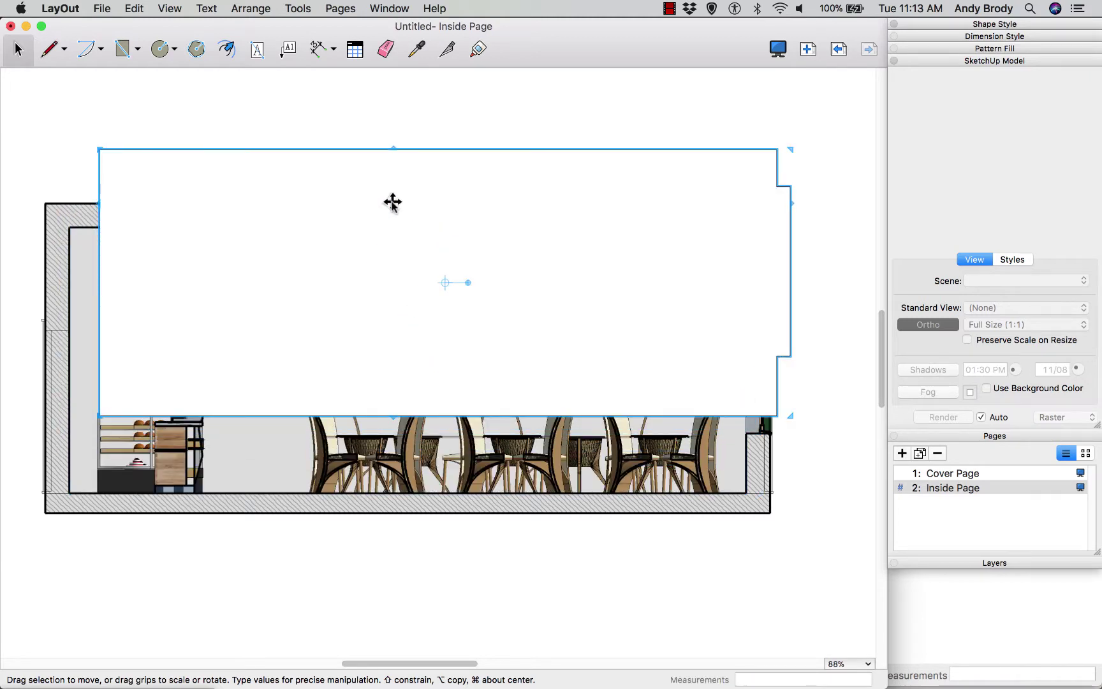
pyautogui.press('Escape')
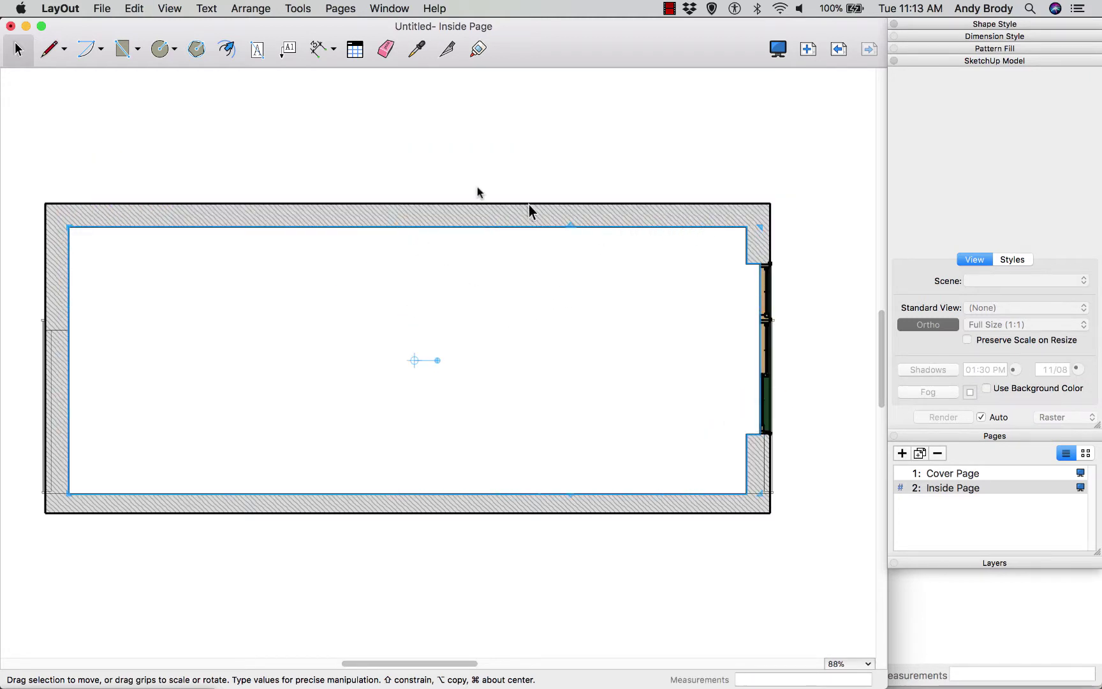
pyautogui.click(566, 217)
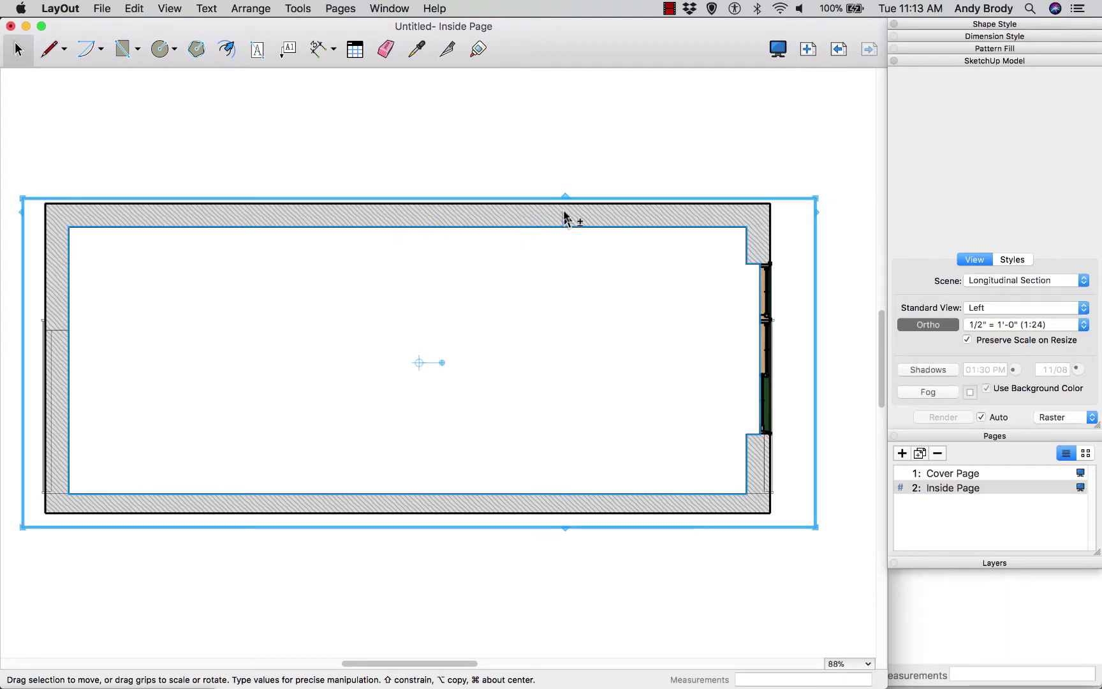
# - Create a clipping mask from the traced boundary to crop the section viewport, then reselect it
pyautogui.rightClick(587, 307)
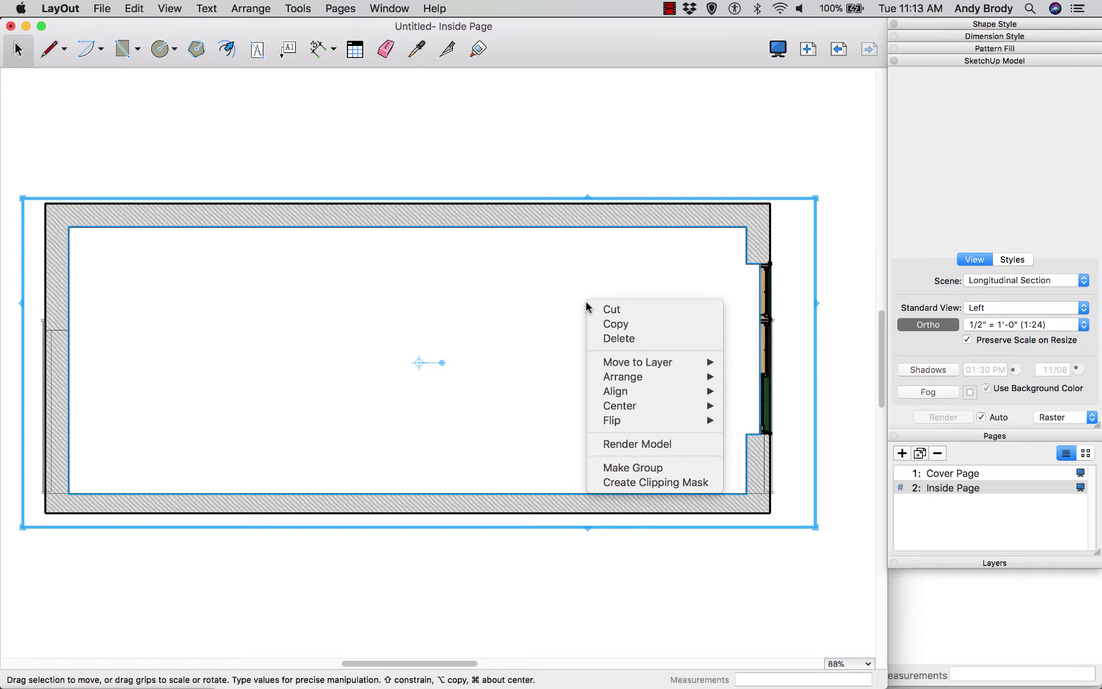
pyautogui.click(638, 482)
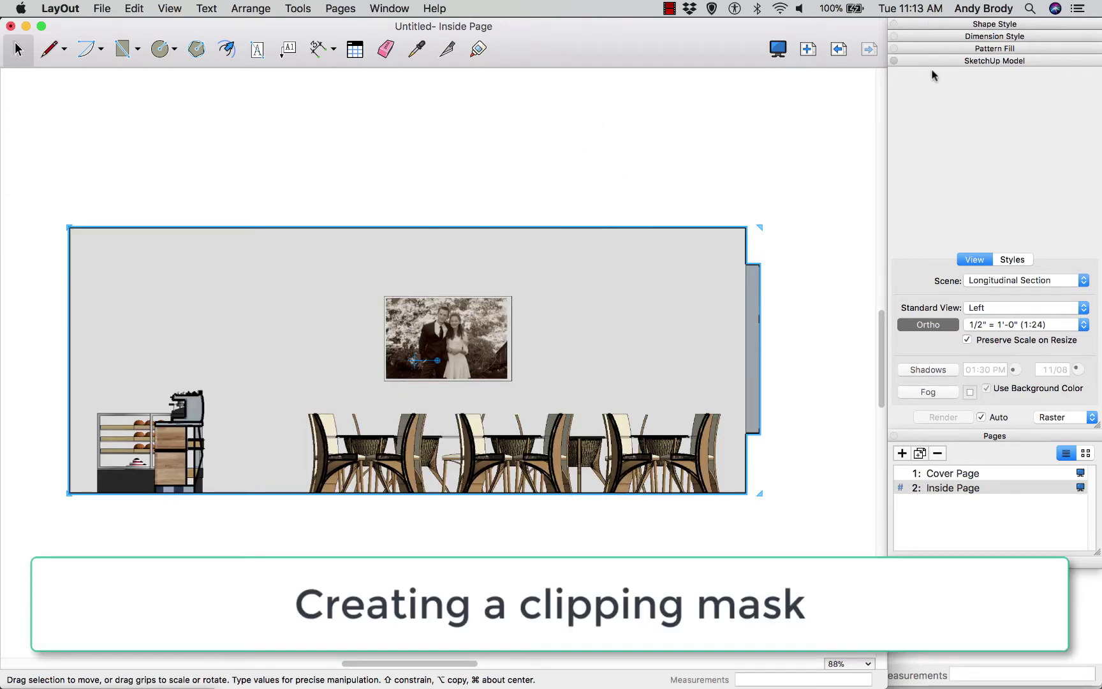
pyautogui.click(247, 191)
pyautogui.click(319, 248)
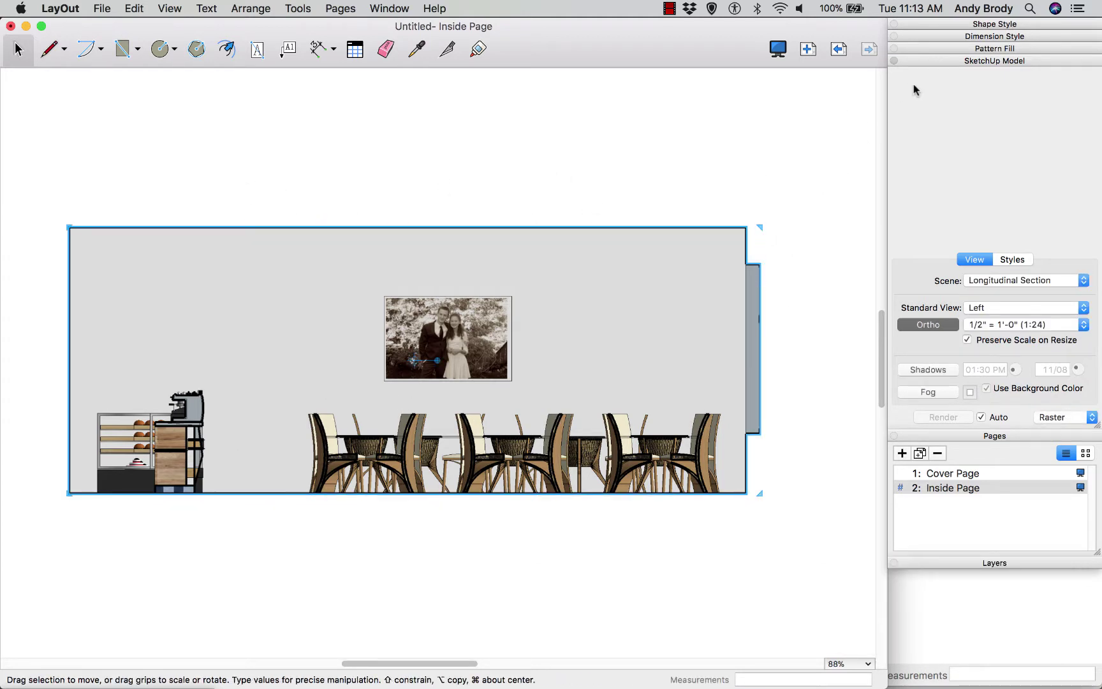
# - Give the clipped viewport a 2 pt outline in Shape Style and check the result
pyautogui.click(938, 62)
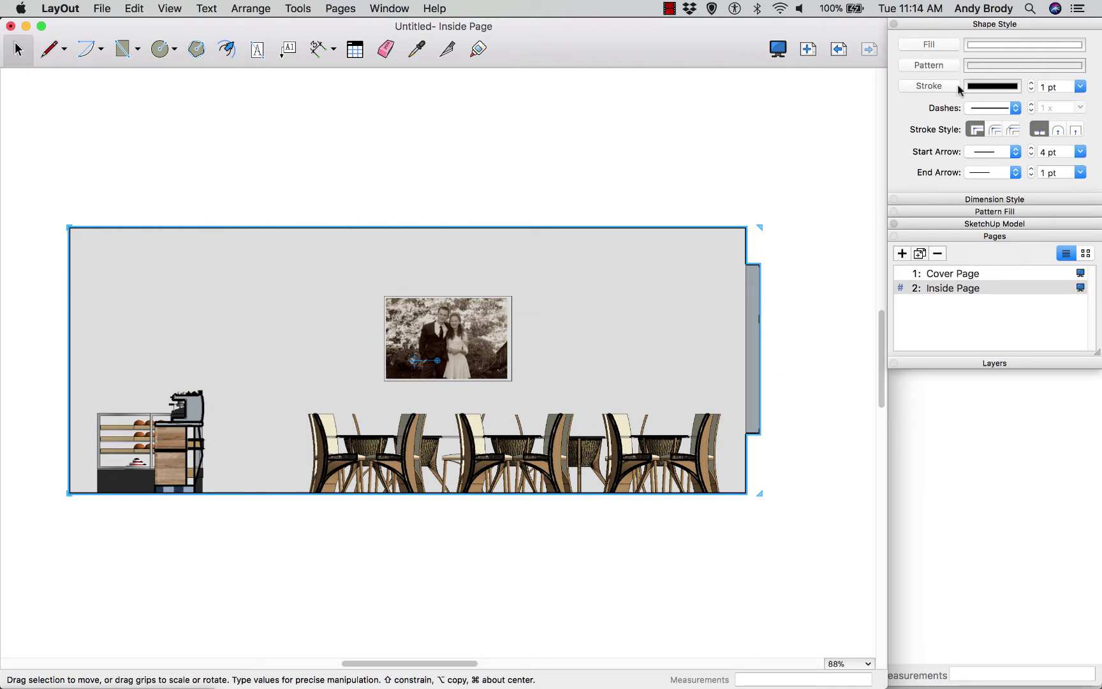
pyautogui.click(1079, 87)
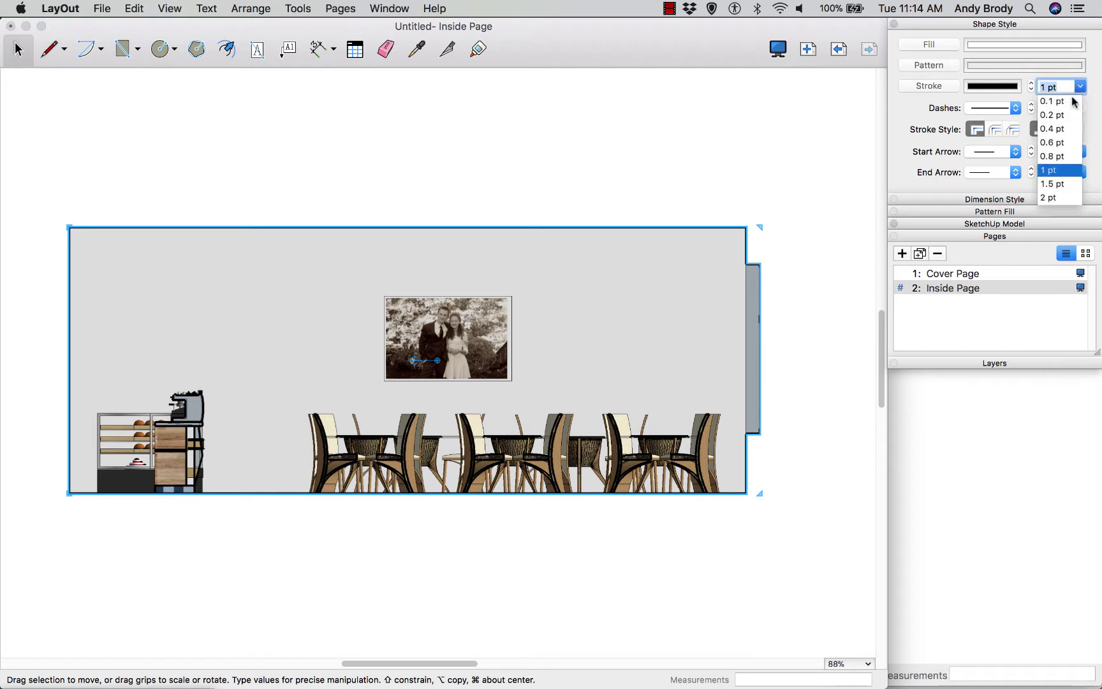
pyautogui.click(1052, 197)
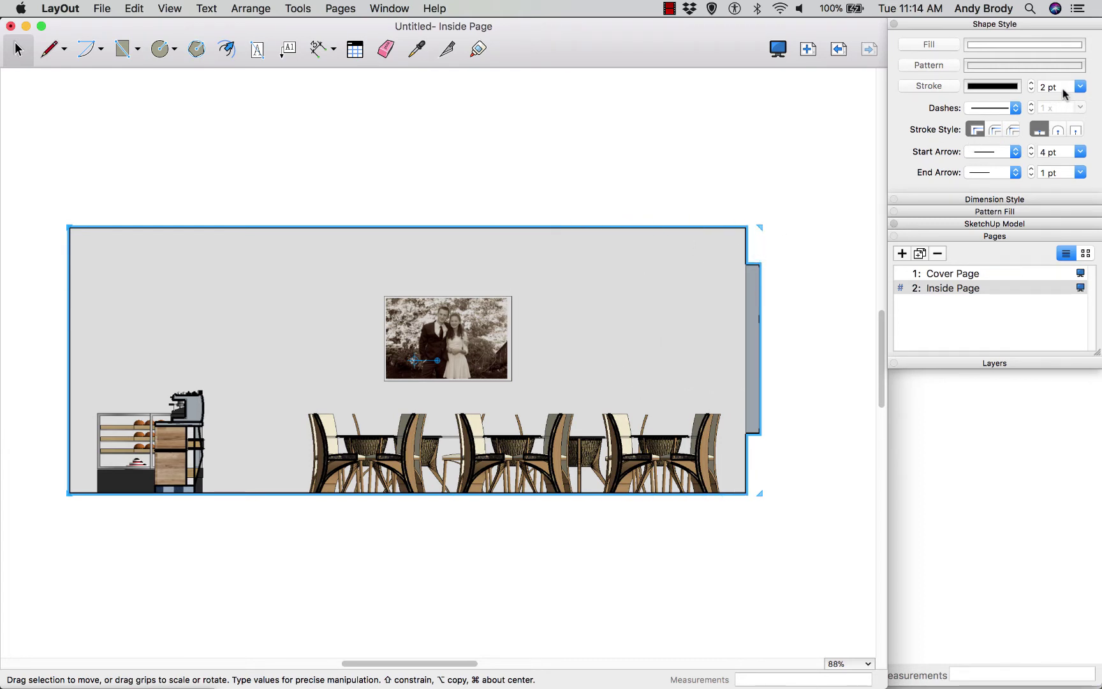
pyautogui.click(824, 141)
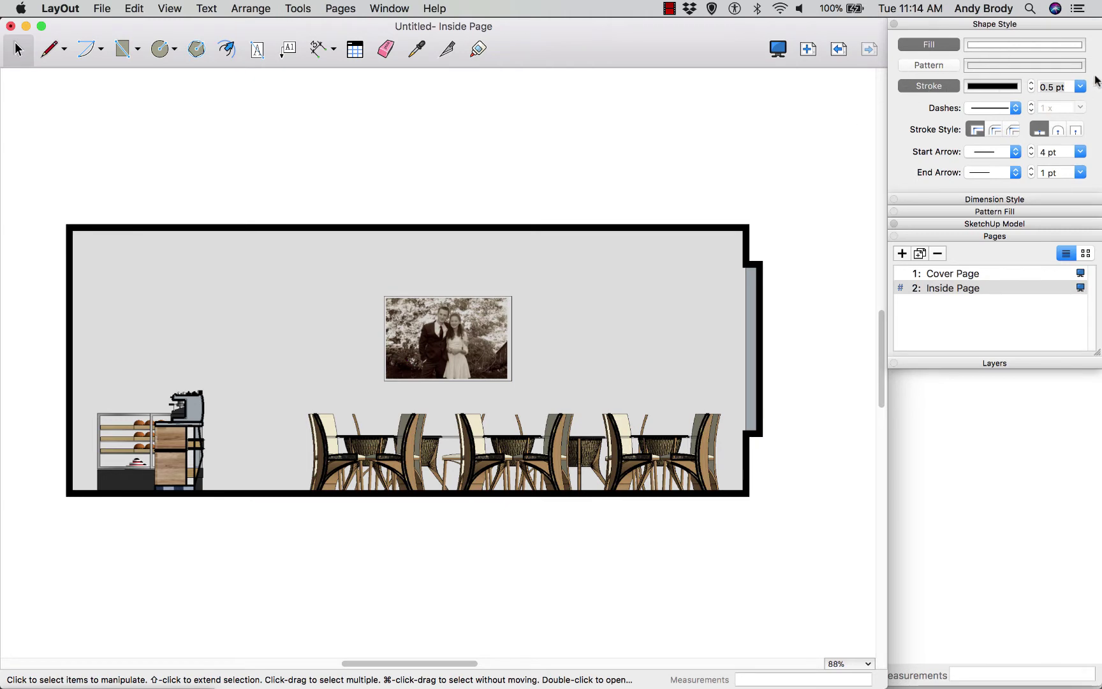
pyautogui.click(1041, 88)
pyautogui.click(659, 243)
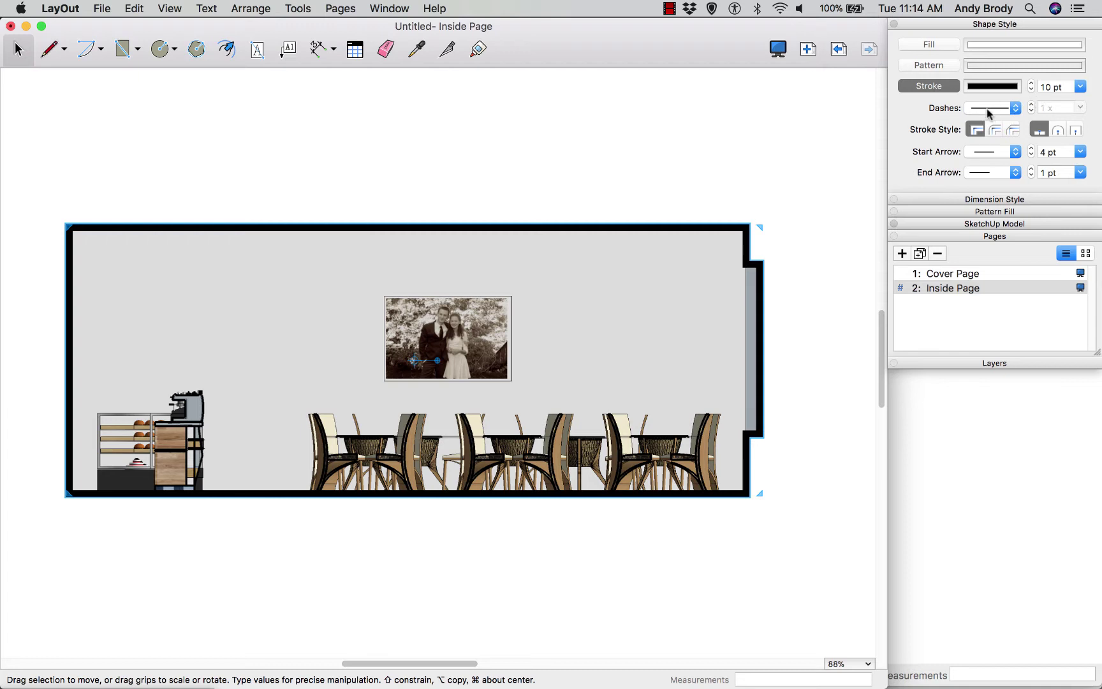
# - Increase the outline width to 6 pt, compare it with the stroke off, and keep it on
pyautogui.click(1041, 86)
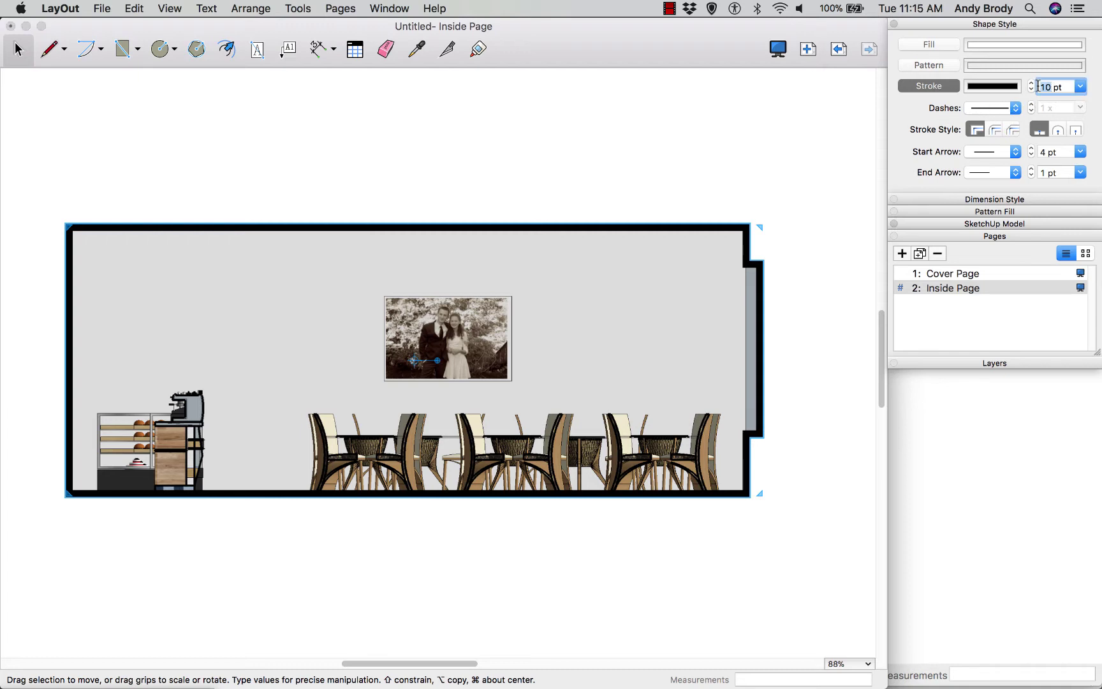
pyautogui.write('6')
pyautogui.press('Return')
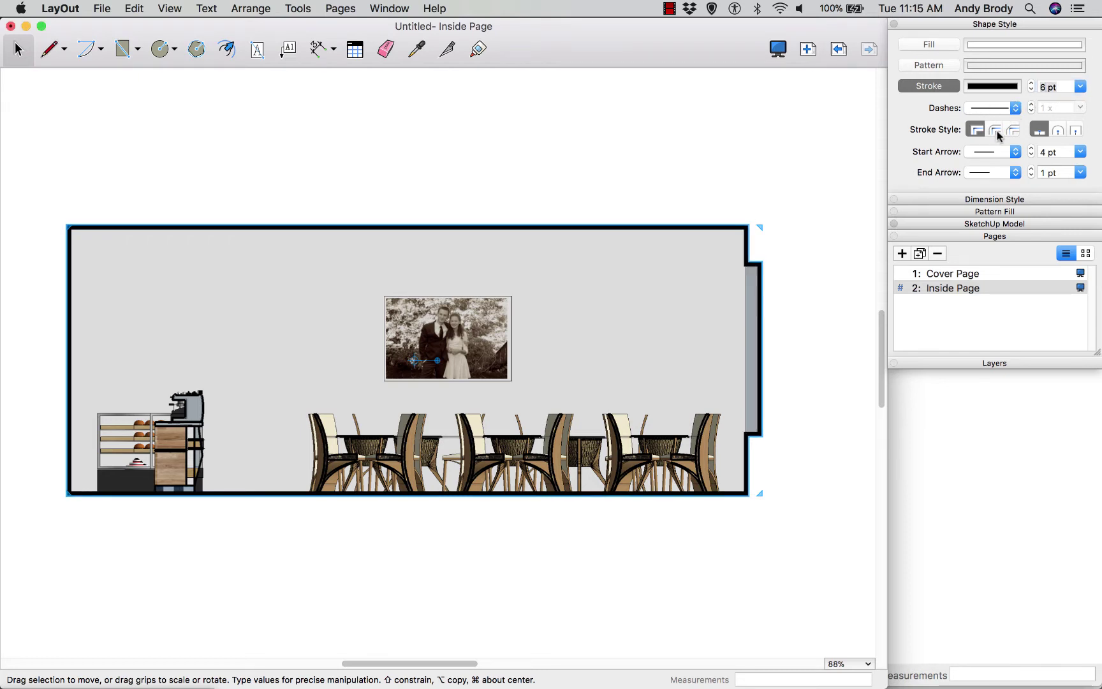
pyautogui.click(935, 86)
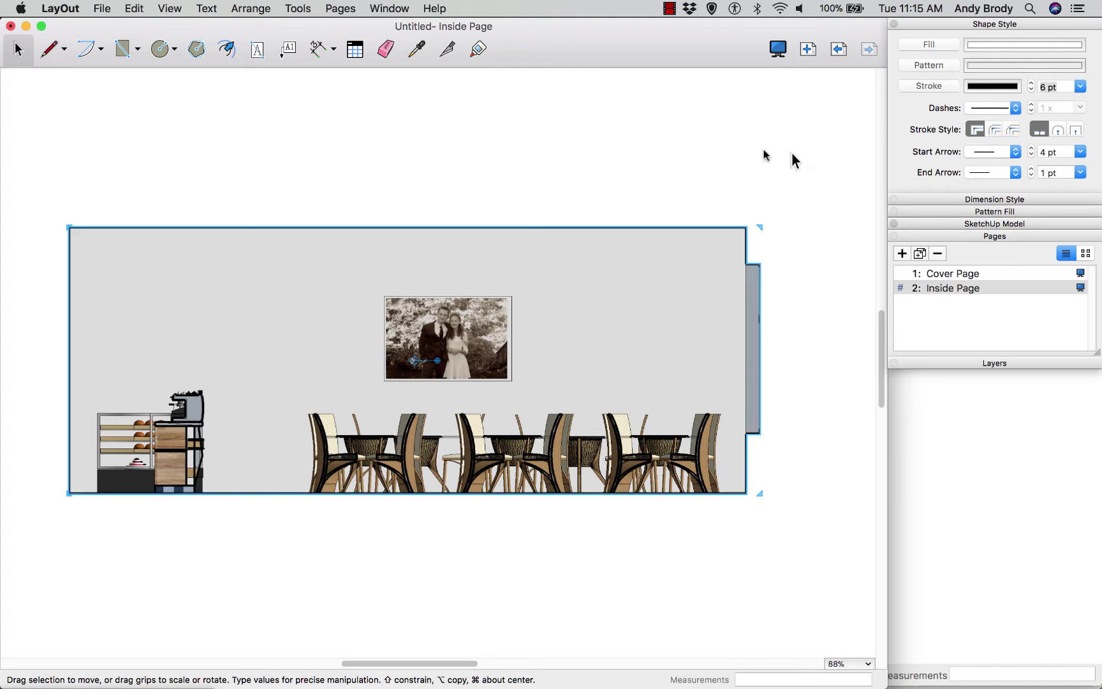
pyautogui.click(733, 153)
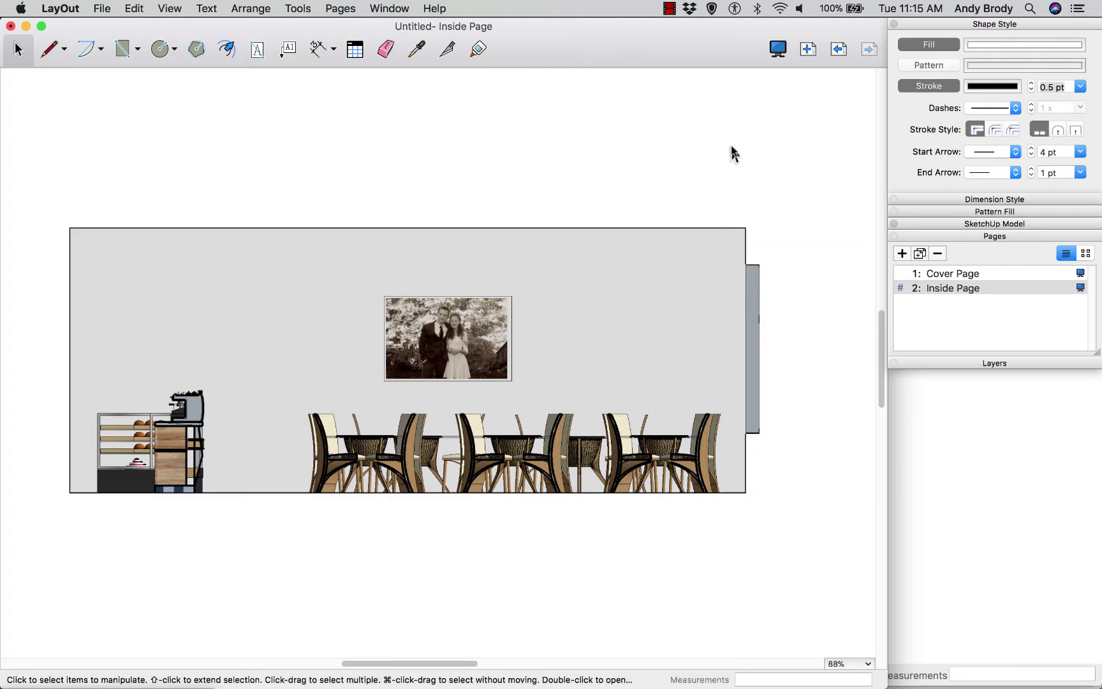
pyautogui.click(727, 287)
pyautogui.click(940, 88)
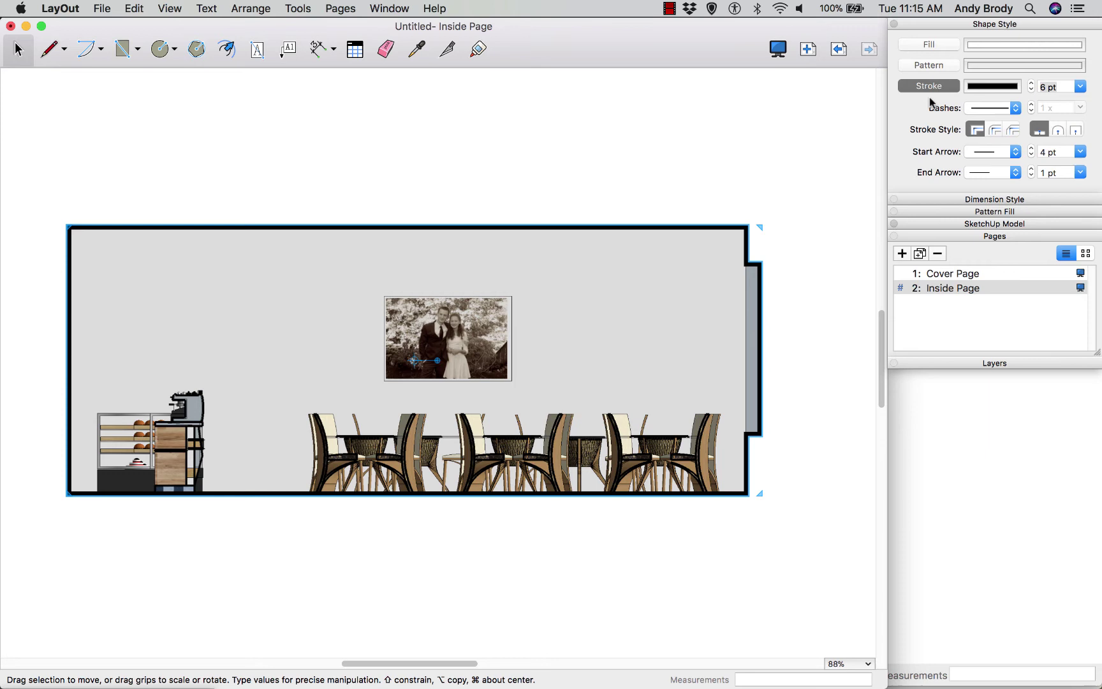
pyautogui.click(760, 127)
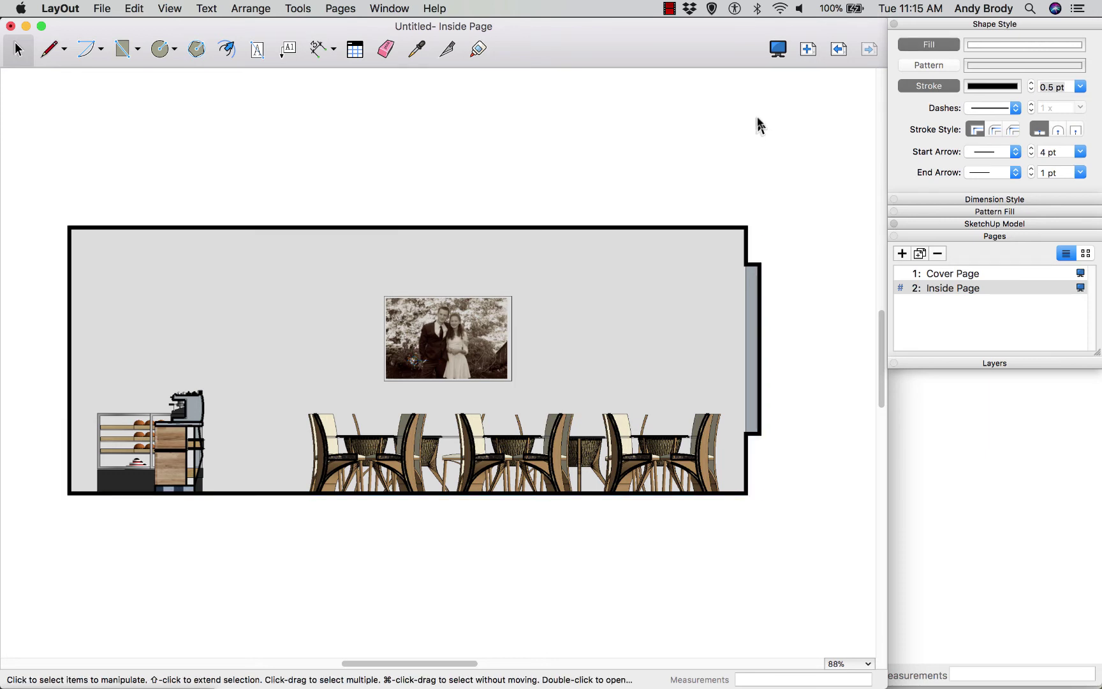